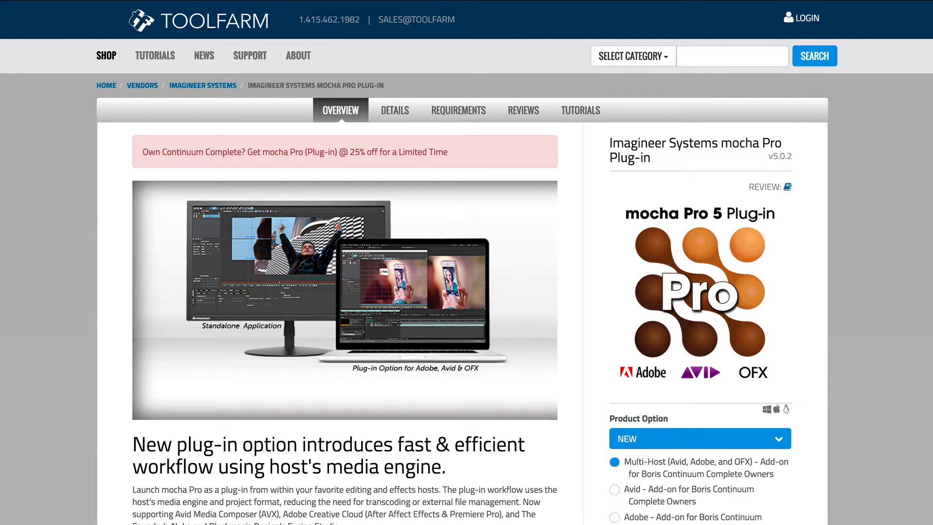
{"action": "scroll", "coordinate": [462, 262], "scroll_direction": "down", "scroll_amount": 8}
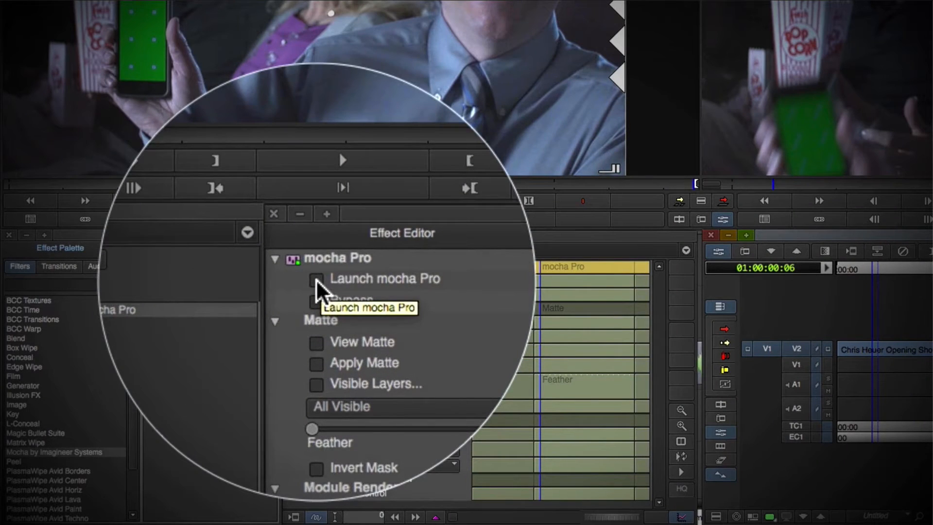
Look over the mocha Pro effect's launch option, visible-layer choices for the matte and Module Renders group in Avid's Effect Editor
{"action": "left_click", "coordinate": [316, 280]}
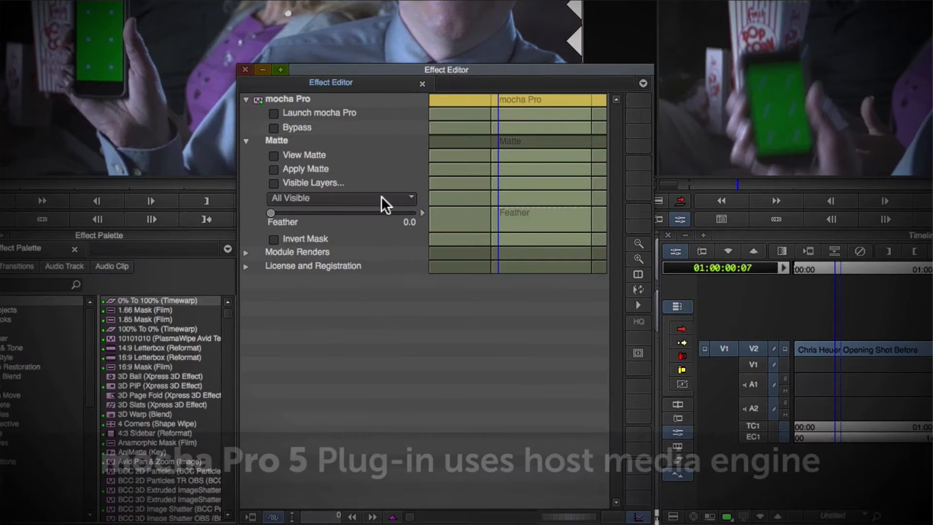
{"action": "left_click", "coordinate": [403, 197]}
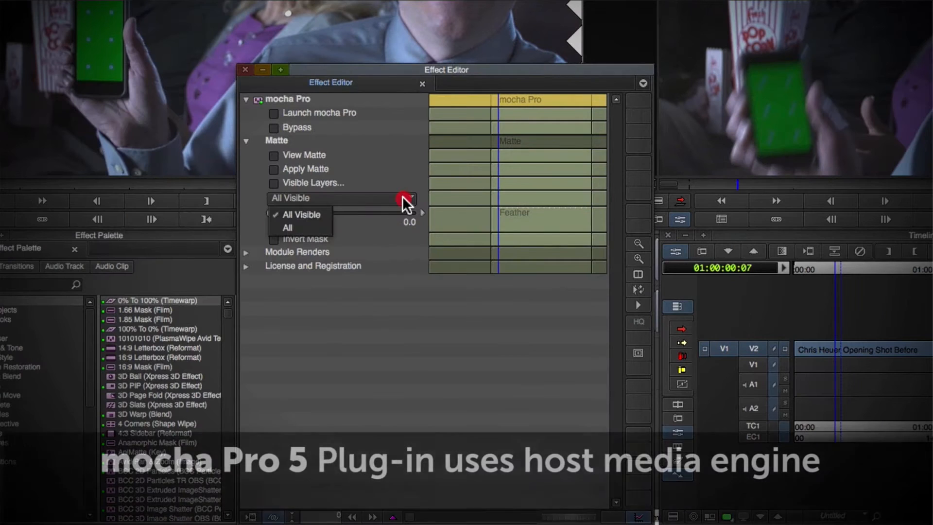
{"action": "left_click", "coordinate": [301, 214]}
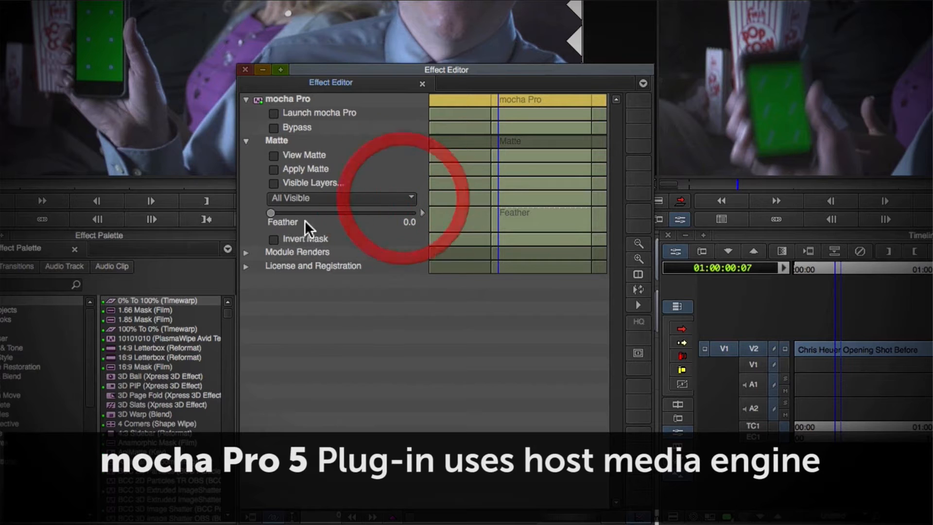
{"action": "left_click", "coordinate": [245, 252]}
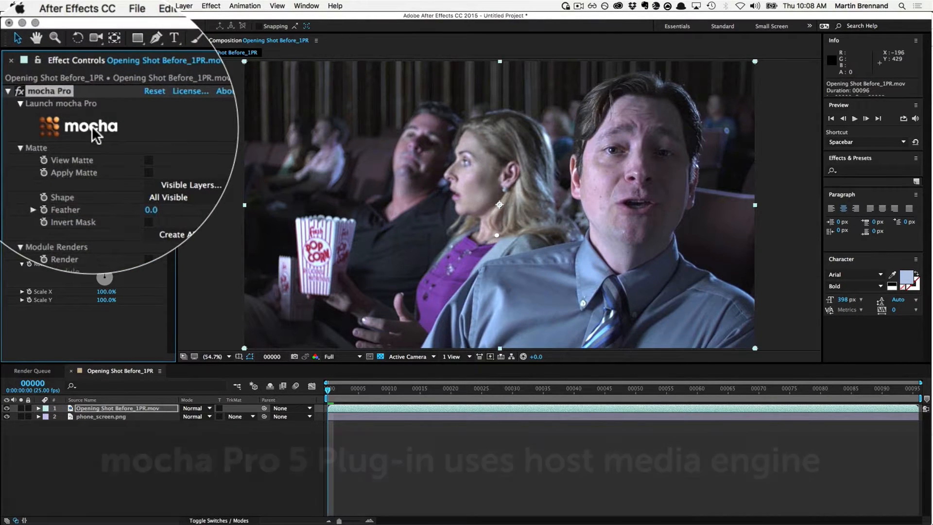
In After Effects, launch mocha Pro from the effect on the Pan-around-castle clip and play the footage
{"action": "left_click", "coordinate": [72, 98]}
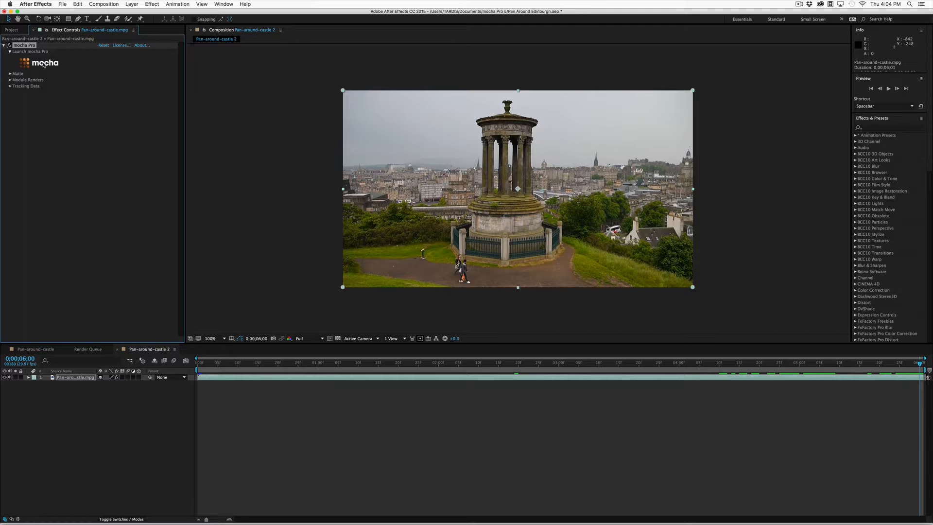
{"action": "left_click", "coordinate": [43, 64]}
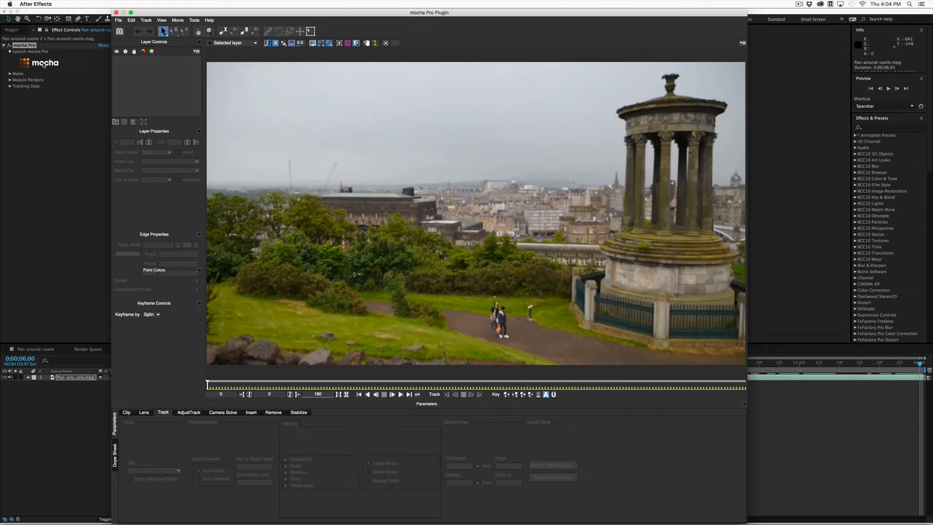
{"action": "left_click", "coordinate": [401, 395]}
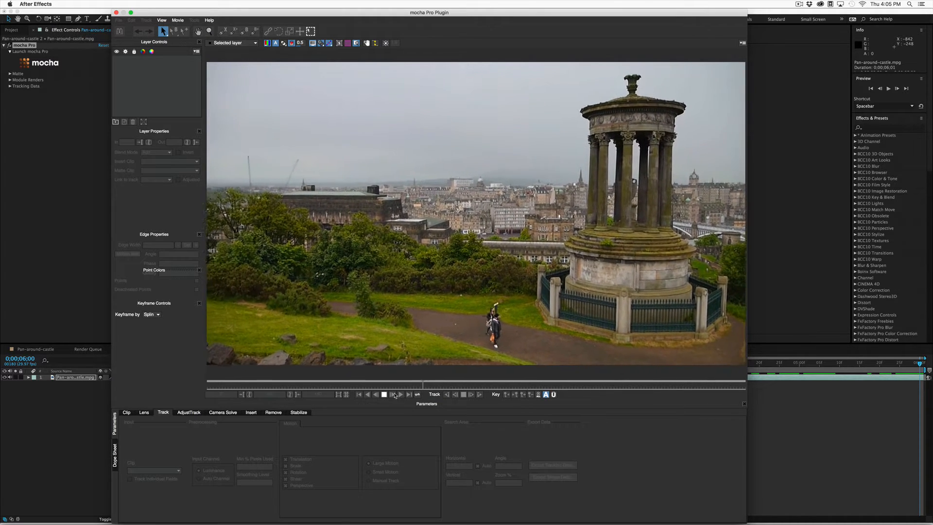
{"action": "left_click", "coordinate": [402, 395]}
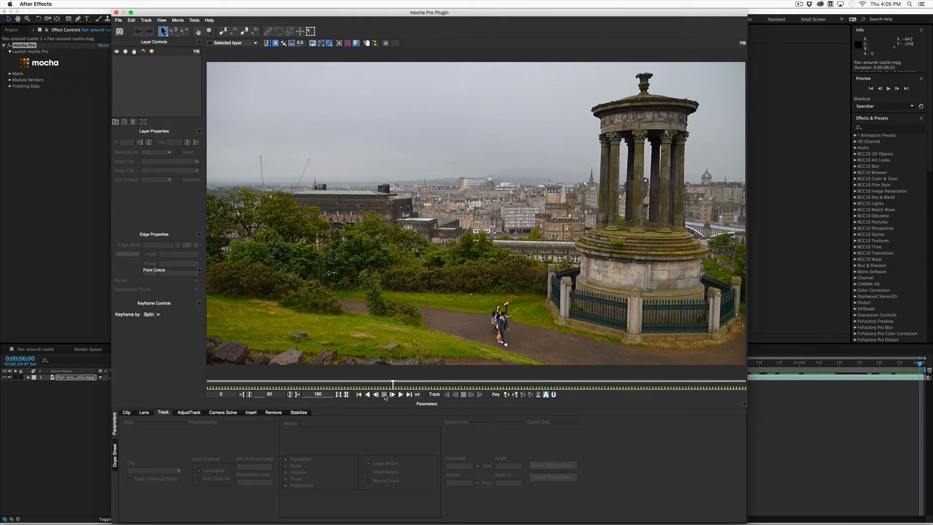
Draw a closed X-Spline shape around the walking man's upper body at frame 62
{"action": "left_click", "coordinate": [209, 31]}
{"action": "left_click", "coordinate": [492, 336]}
{"action": "left_click_drag", "start_coordinate": [490, 319], "coordinate": [287, 3]}
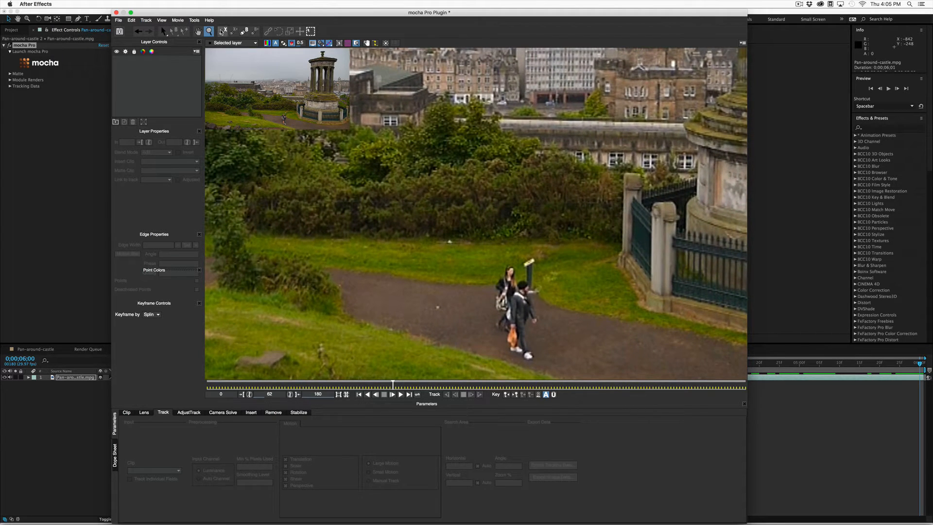
{"action": "left_click", "coordinate": [223, 31]}
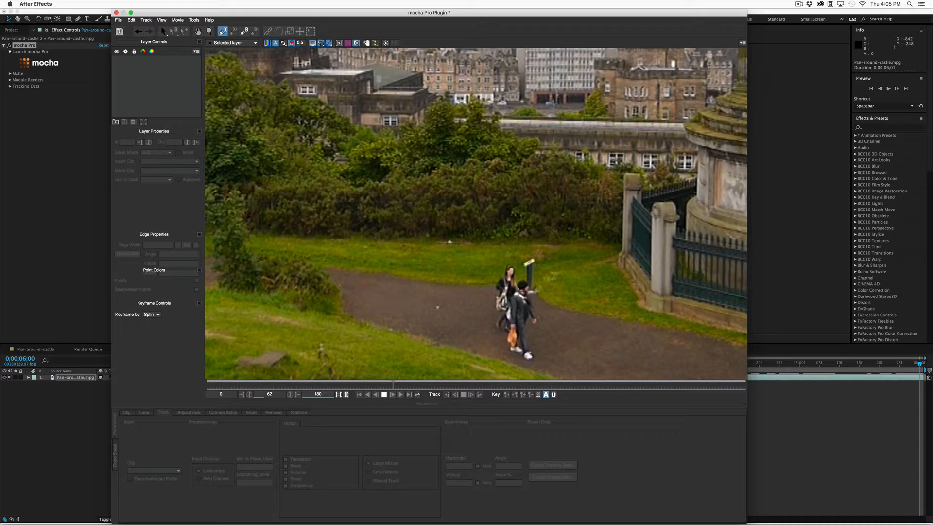
{"action": "left_click", "coordinate": [519, 292]}
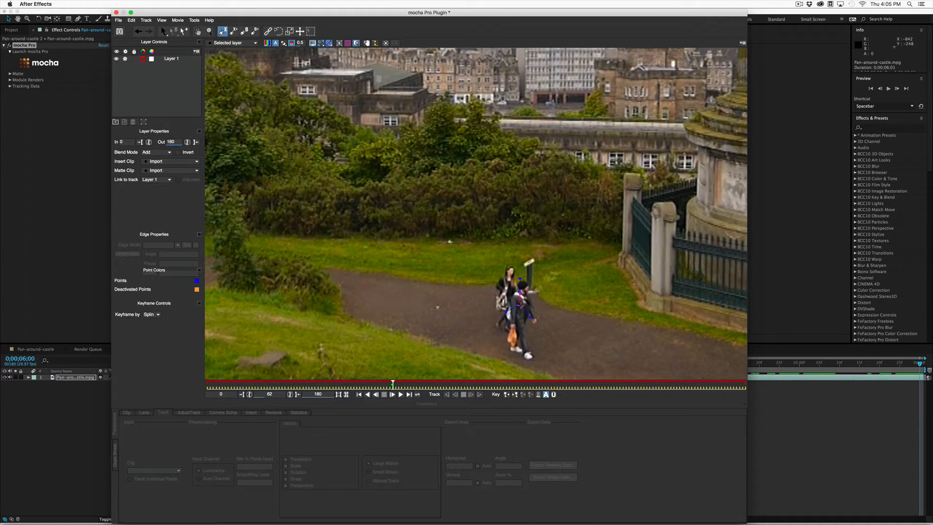
{"action": "left_click", "coordinate": [530, 308]}
{"action": "right_click", "coordinate": [522, 292]}
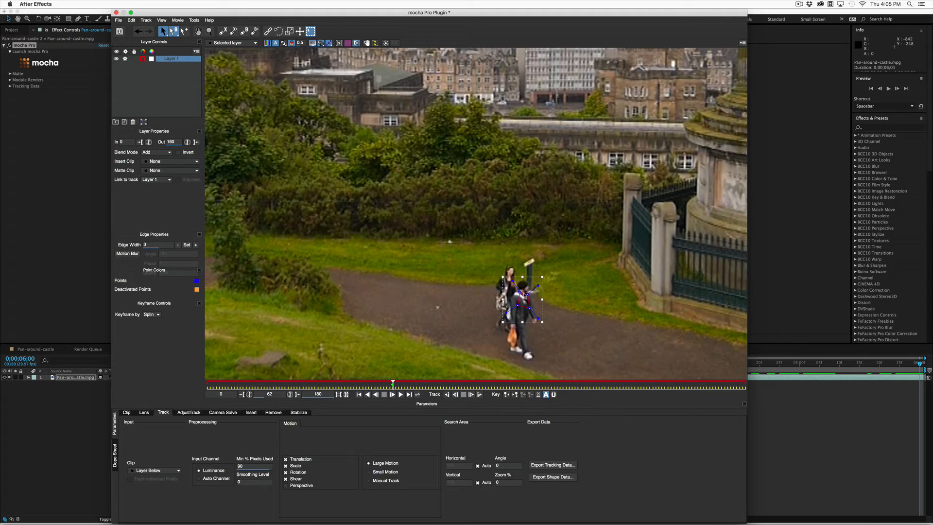
{"action": "left_click_drag", "start_coordinate": [517, 306], "coordinate": [526, 292]}
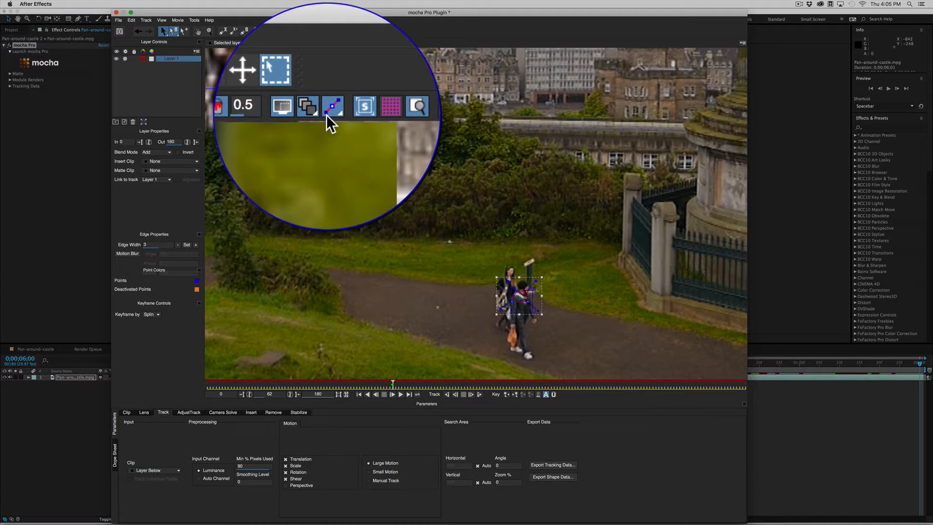
Display the planar grid and track the man's shape backward to frame 0 and forward to frame 180
{"action": "left_click", "coordinate": [347, 44]}
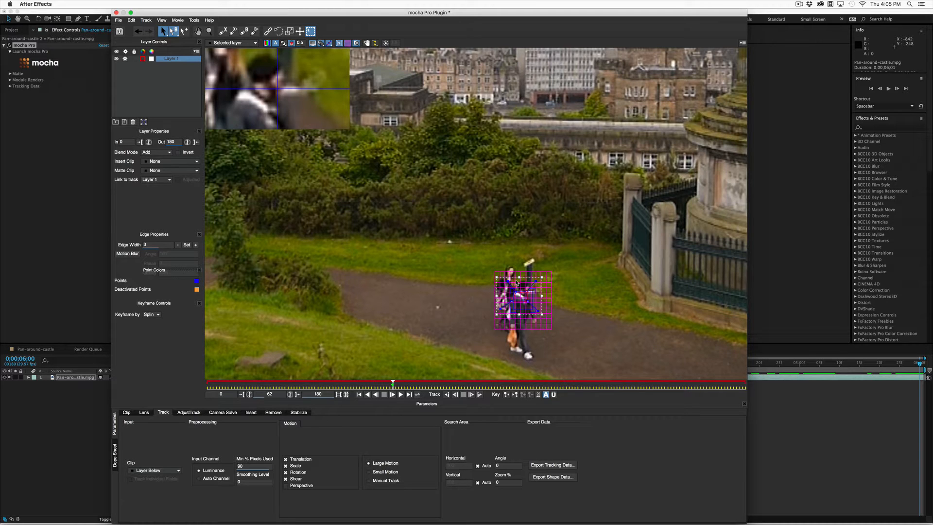
{"action": "left_click", "coordinate": [447, 394]}
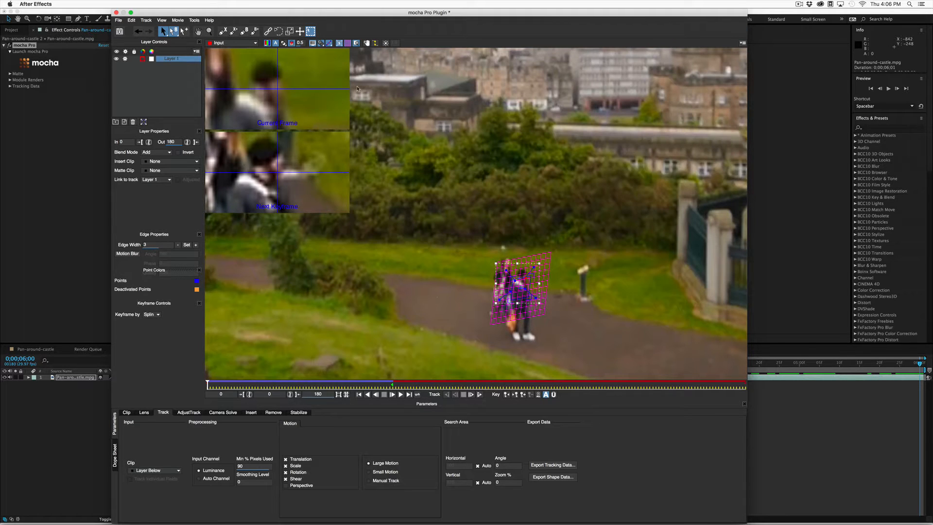
{"action": "left_click", "coordinate": [209, 31]}
{"action": "left_click_drag", "start_coordinate": [411, 156], "coordinate": [422, 214]}
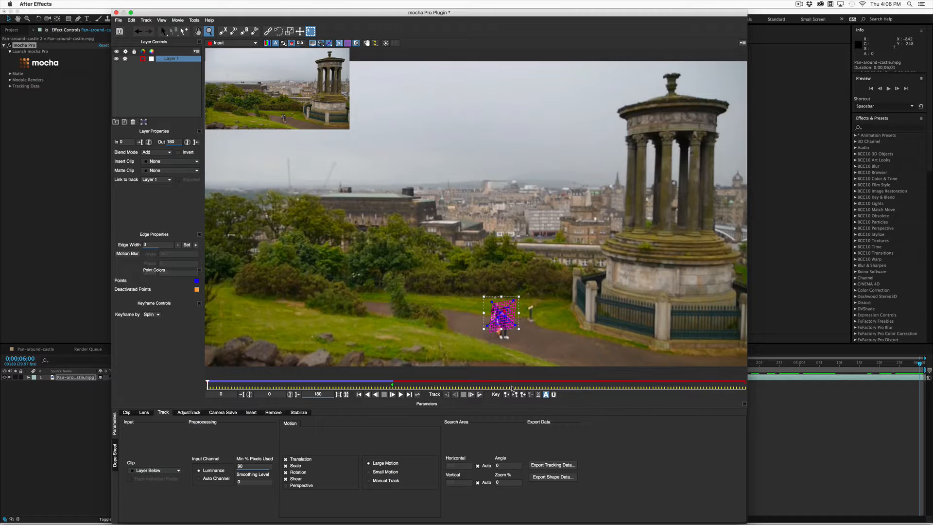
{"action": "left_click", "coordinate": [479, 394]}
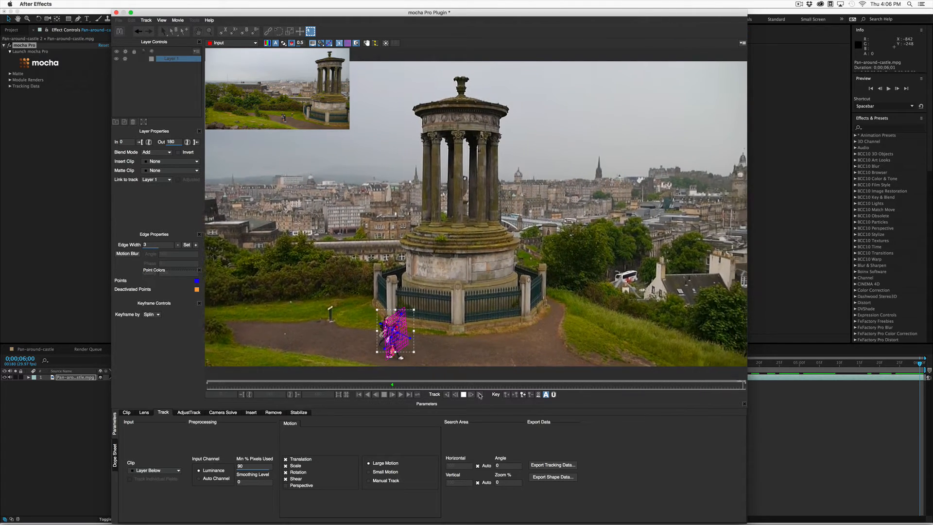
Rename the tracked layer as Man
{"action": "double_click", "coordinate": [169, 61]}
{"action": "type", "text": "M"}
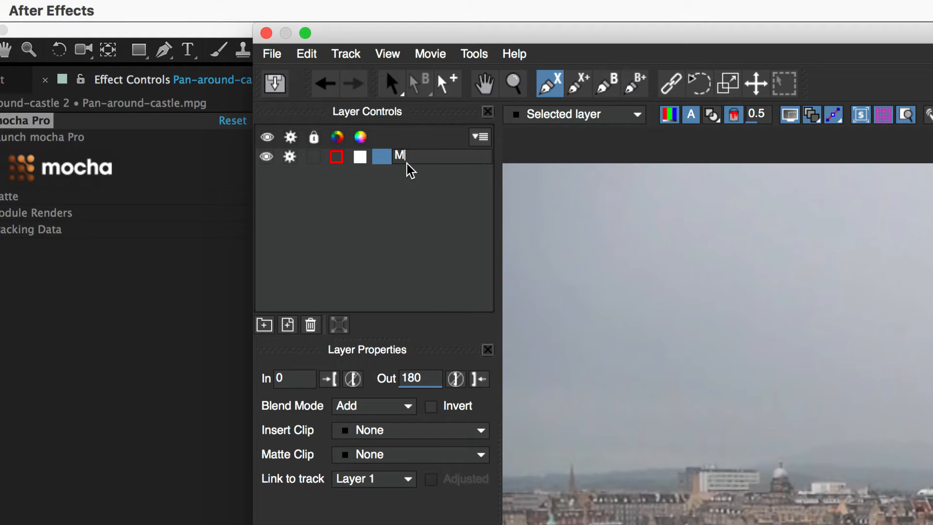
{"action": "type", "text": "an"}
{"action": "key", "text": "Return"}
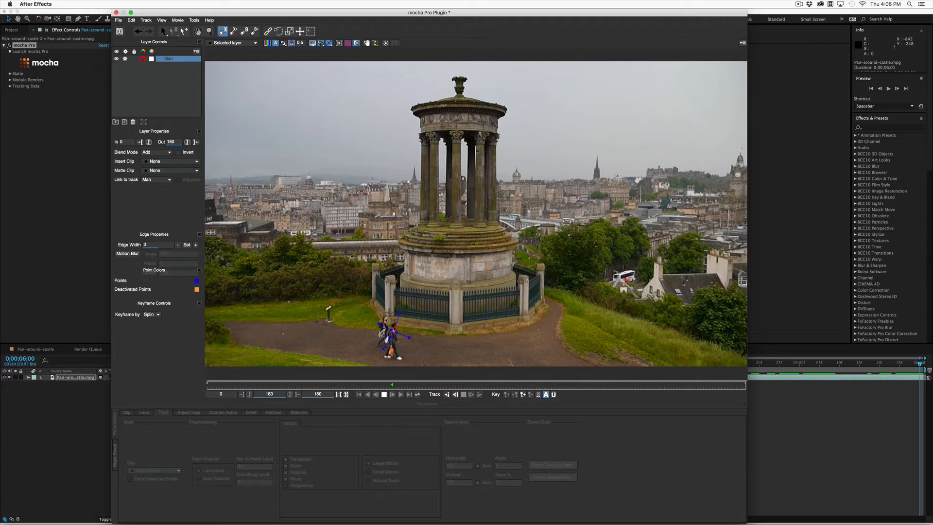
Draw a loose closed X-Spline shape around both walking people at frame 180 as a new layer
{"action": "left_click", "coordinate": [389, 313]}
{"action": "left_click", "coordinate": [379, 313]}
{"action": "left_click", "coordinate": [372, 327]}
{"action": "left_click", "coordinate": [373, 349]}
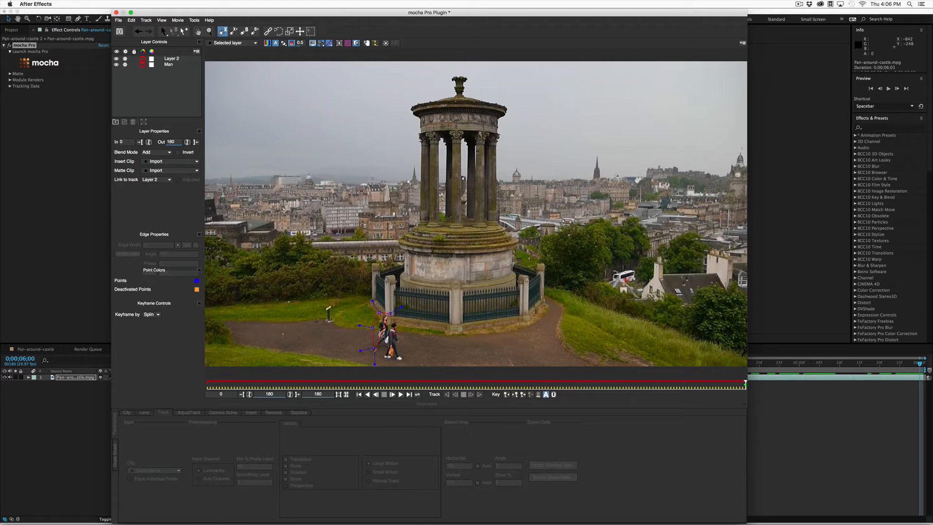
{"action": "left_click", "coordinate": [379, 361]}
{"action": "left_click", "coordinate": [412, 366]}
{"action": "left_click", "coordinate": [409, 340]}
{"action": "left_click", "coordinate": [401, 321]}
{"action": "right_click", "coordinate": [402, 321]}
{"action": "right_click", "coordinate": [400, 321]}
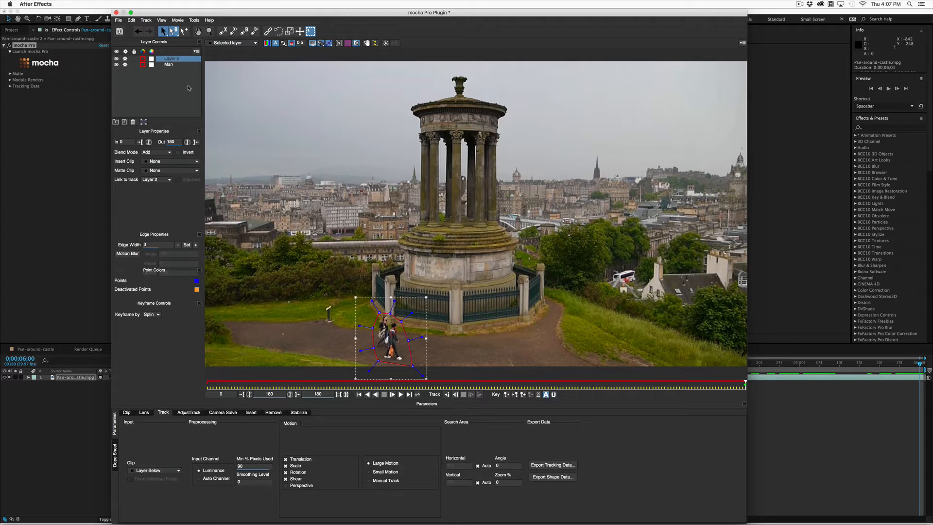
Rename the new layer around both walkers as people
{"action": "double_click", "coordinate": [171, 59]}
{"action": "type", "text": "pl"}
{"action": "type", "text": "e"}
{"action": "key", "text": "Return"}
Set the people layer's matte color to pinkish red (255, 16, 68) and its spline color to bright yellow-green
{"action": "left_click", "coordinate": [150, 59]}
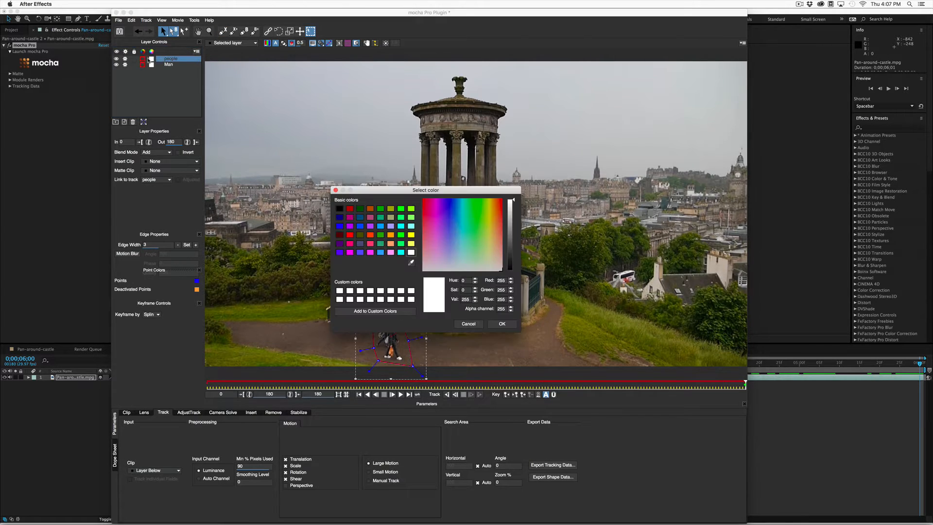
{"action": "left_click", "coordinate": [432, 209]}
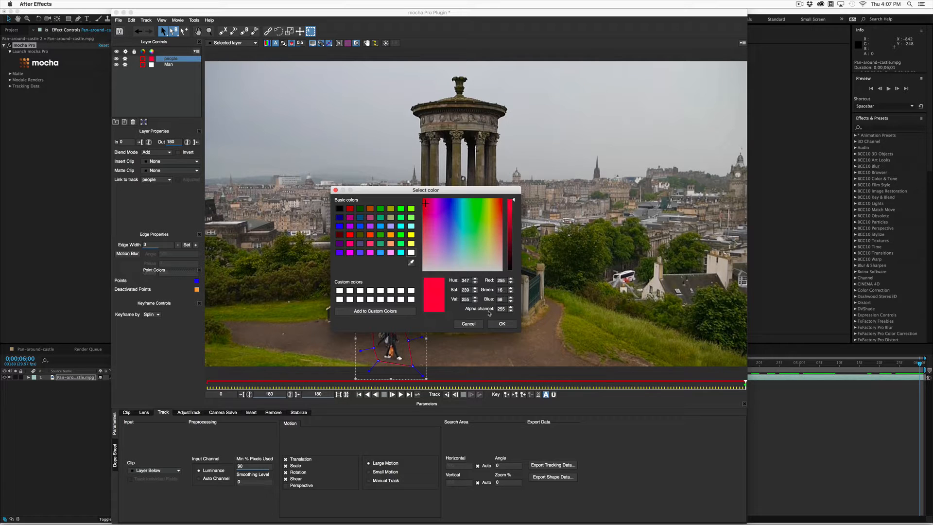
{"action": "left_click", "coordinate": [502, 323]}
{"action": "left_click", "coordinate": [141, 59]}
{"action": "left_click", "coordinate": [411, 209]}
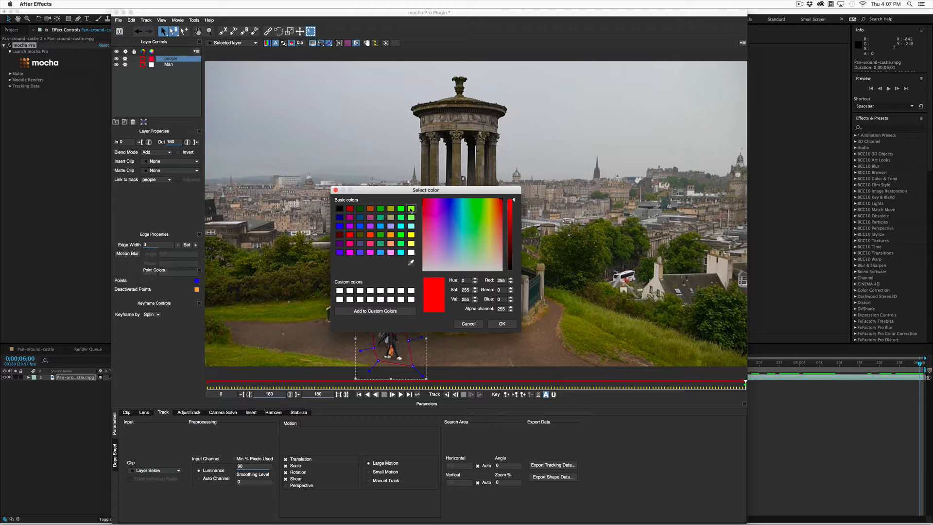
{"action": "left_click", "coordinate": [502, 324]}
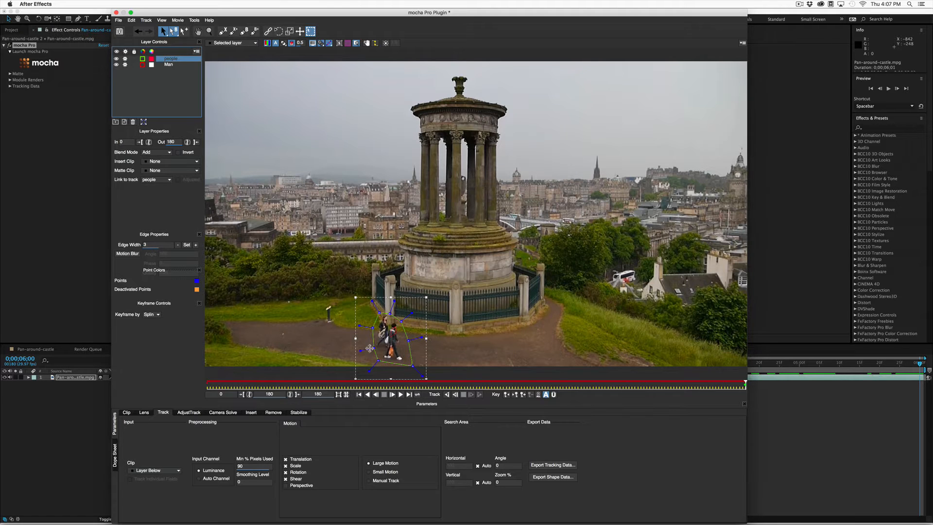
Adjust the people shape's points around the two walkers and link the layer to the Man track
{"action": "mouse_move", "coordinate": [374, 348]}
{"action": "left_mouse_down"}
{"action": "mouse_move", "coordinate": [406, 364]}
{"action": "mouse_move", "coordinate": [378, 363]}
{"action": "left_mouse_up"}
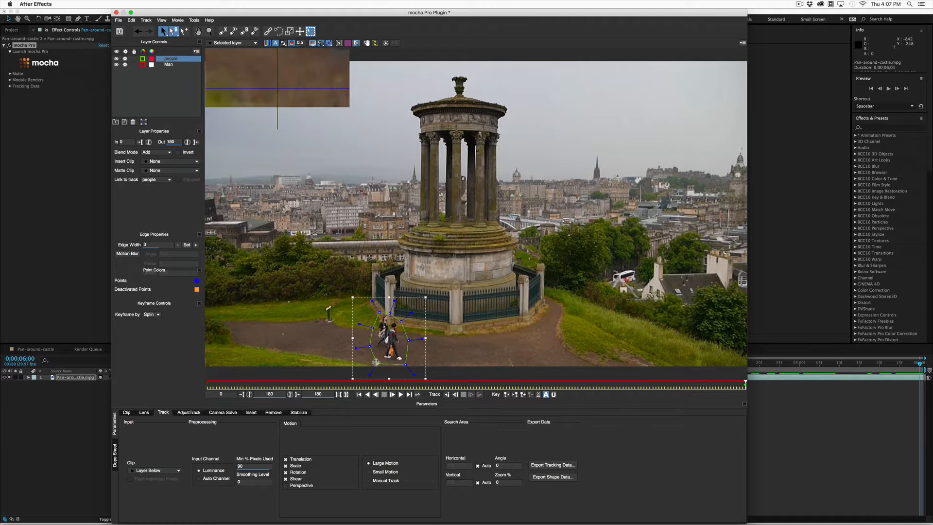
{"action": "left_click_drag", "start_coordinate": [390, 314], "coordinate": [390, 311]}
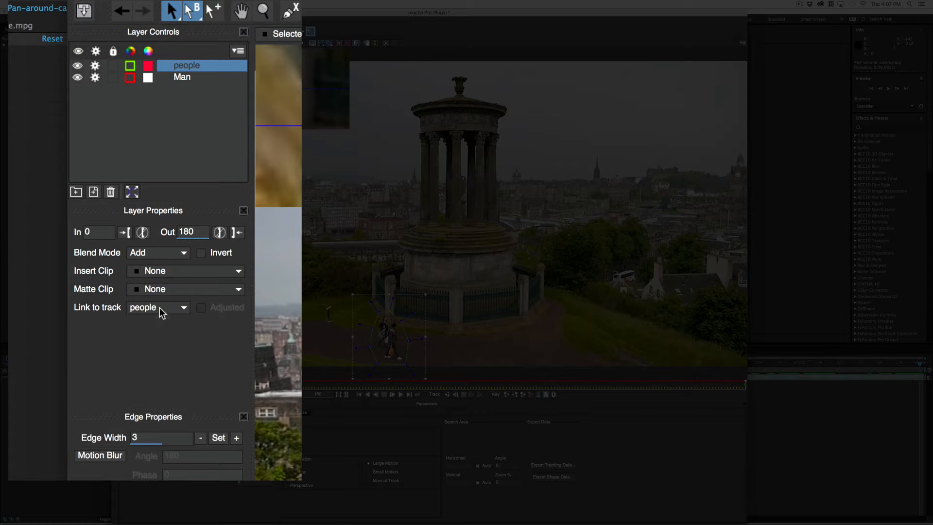
{"action": "left_click", "coordinate": [160, 308]}
{"action": "left_click", "coordinate": [156, 334]}
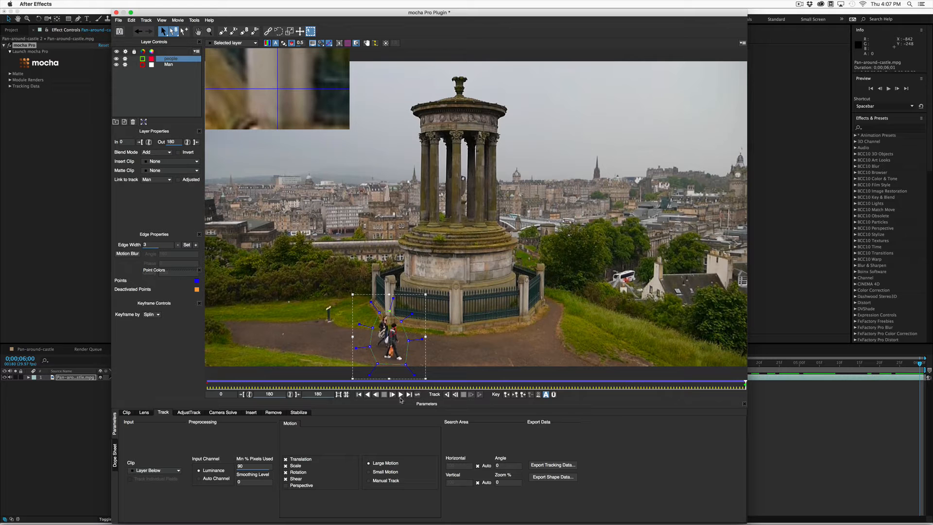
Play the clip to frame 57 and reshape the people spline there to enclose both walkers
{"action": "left_click", "coordinate": [401, 394]}
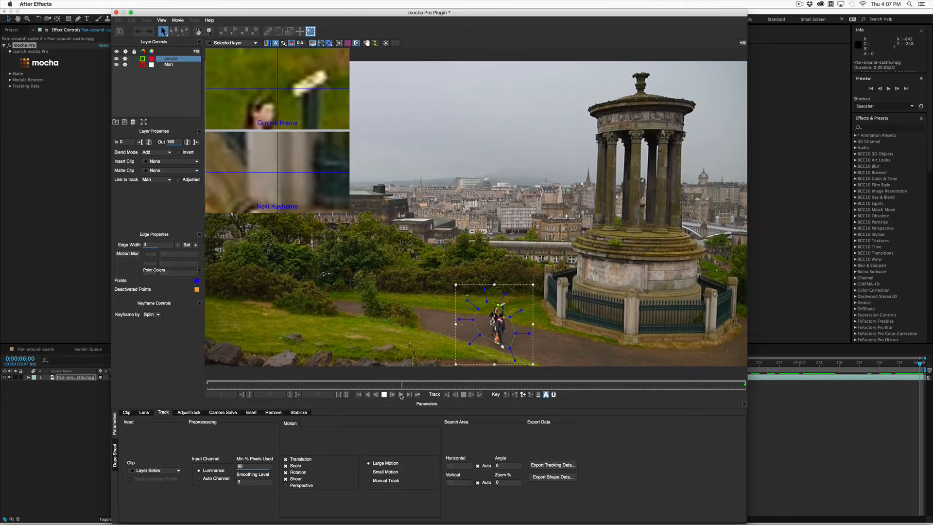
{"action": "key", "text": "space"}
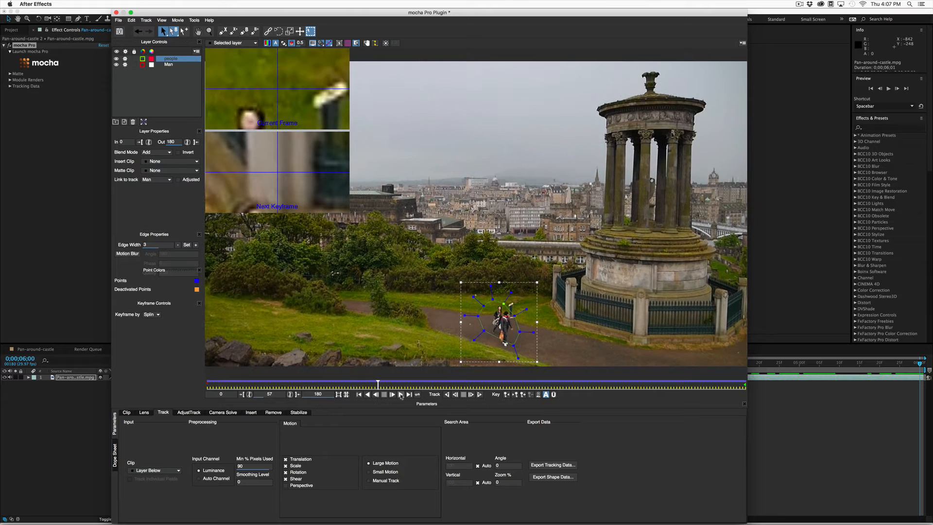
{"action": "left_click_drag", "start_coordinate": [478, 317], "coordinate": [514, 351]}
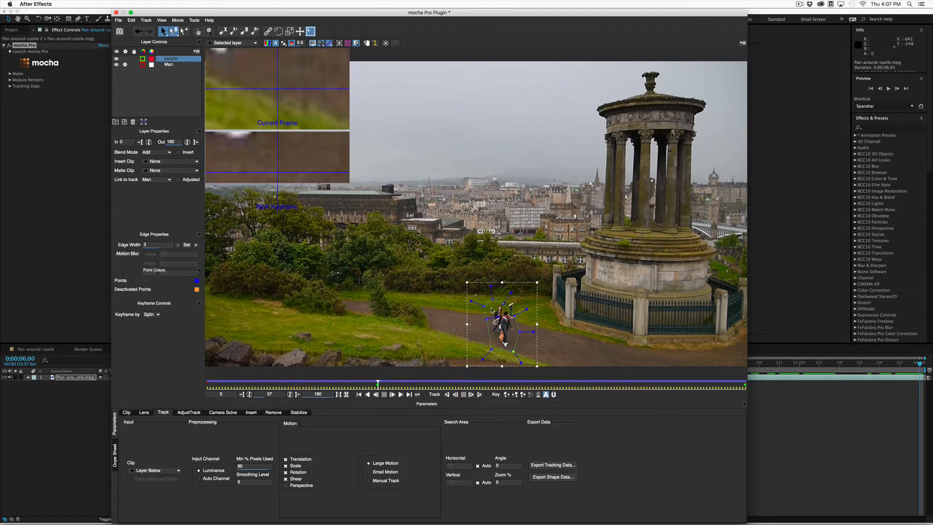
{"action": "left_click_drag", "start_coordinate": [487, 319], "coordinate": [486, 321]}
{"action": "left_click_drag", "start_coordinate": [484, 305], "coordinate": [506, 302]}
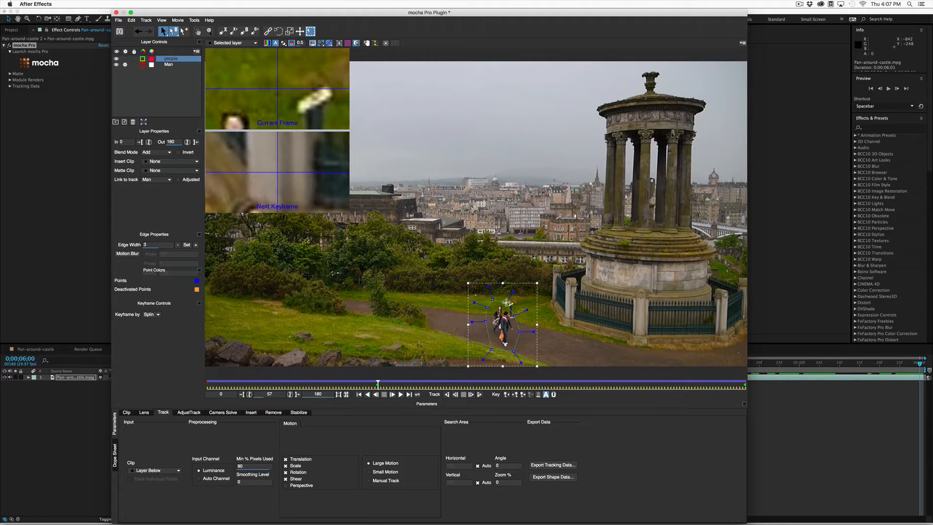
Play the clip backward to review the people shape and display its colored matte overlay
{"action": "left_click", "coordinate": [367, 395]}
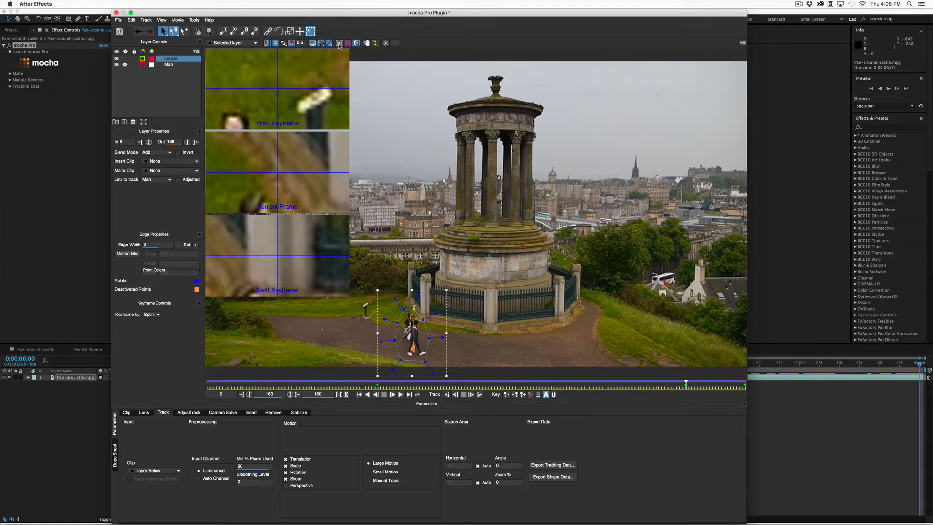
{"action": "left_click", "coordinate": [283, 44]}
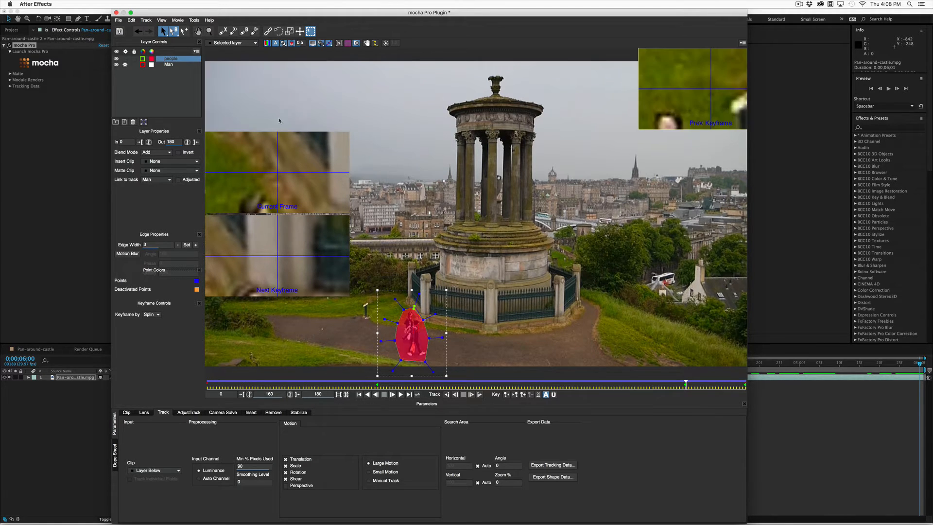
Undo the recent adjustments to the people shape and expand its whole outer edge outward with an edge width of 3
{"action": "left_click", "coordinate": [195, 246]}
{"action": "left_click", "coordinate": [196, 246]}
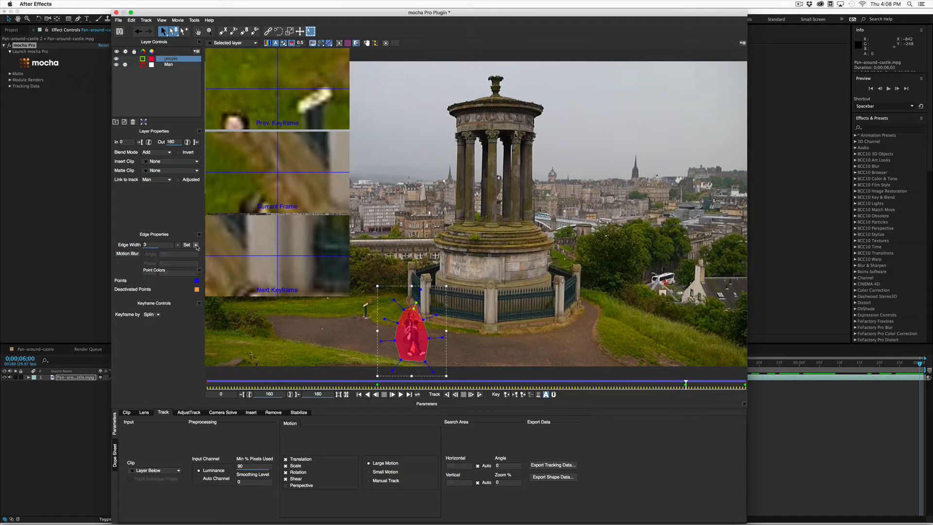
{"action": "key", "text": "super+z"}
{"action": "key", "text": "super+z"}
{"action": "key", "text": "super+z"}
{"action": "left_click", "coordinate": [451, 340]}
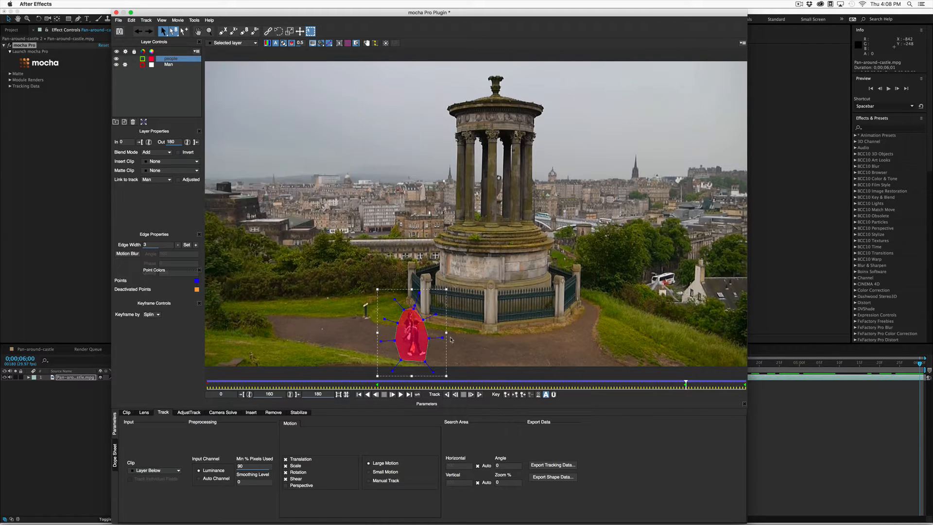
{"action": "key", "text": "super+z"}
{"action": "key", "text": "super+z"}
{"action": "key", "text": "super+z"}
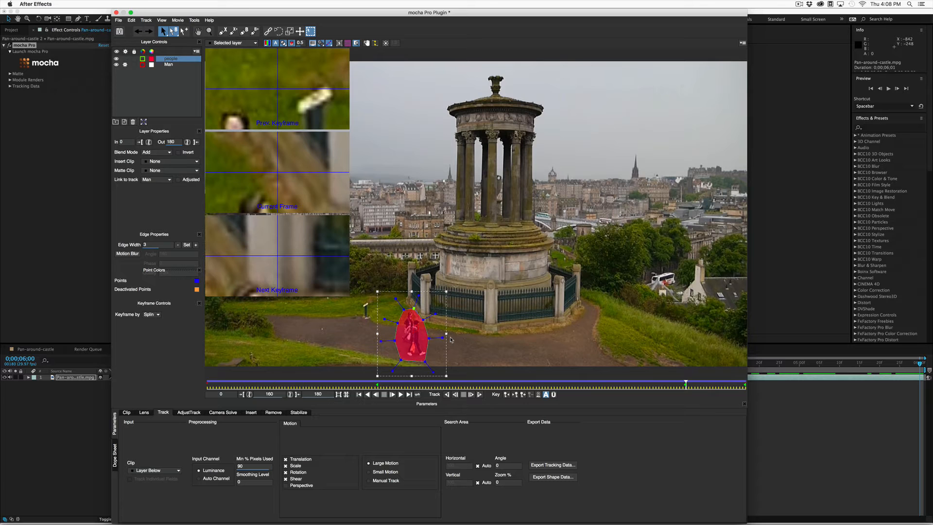
{"action": "key", "text": "super+z"}
{"action": "left_click", "coordinate": [465, 329]}
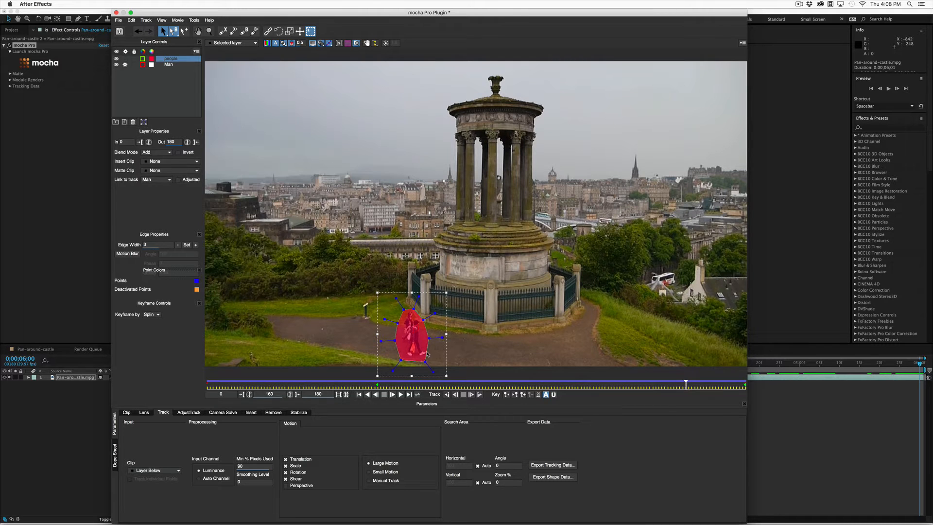
{"action": "left_click", "coordinate": [196, 245]}
{"action": "left_click", "coordinate": [196, 245]}
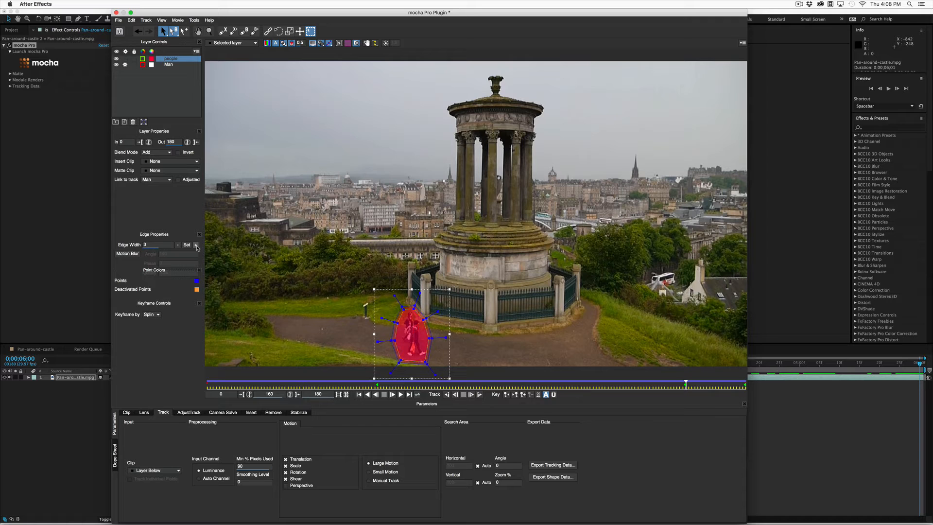
Review the people track with the planar grid shown and the matte hidden, playing backward and going to frame 83, and hide the grid
{"action": "left_click", "coordinate": [339, 43]}
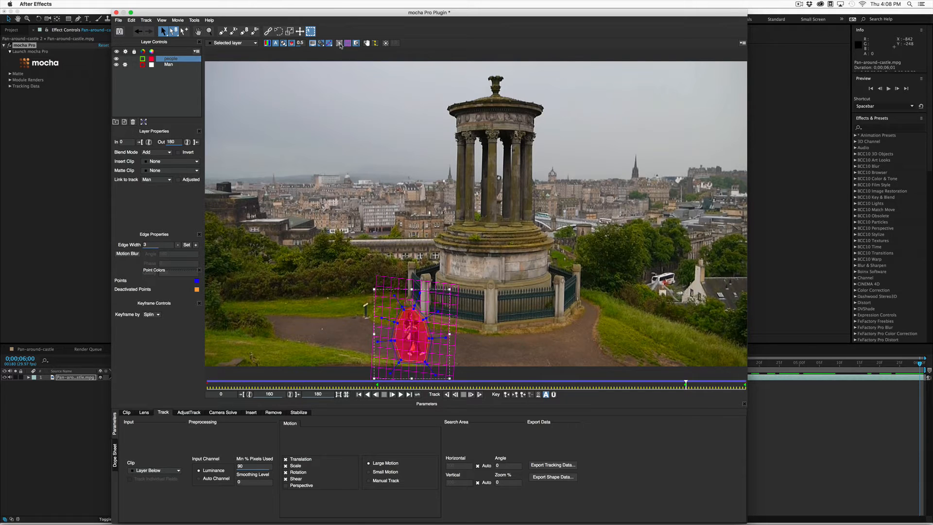
{"action": "left_click", "coordinate": [284, 43]}
{"action": "left_click", "coordinate": [367, 395]}
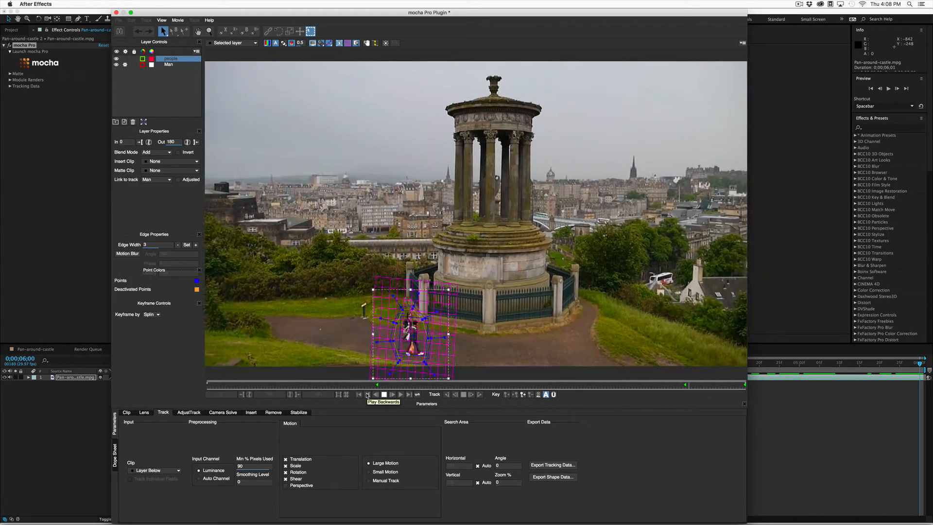
{"action": "key", "text": "space"}
{"action": "left_click", "coordinate": [455, 383]}
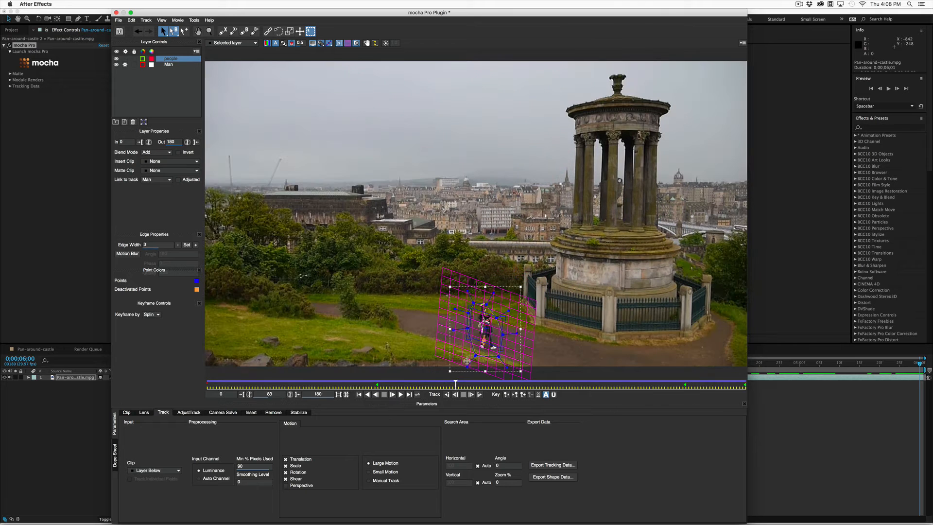
{"action": "left_click", "coordinate": [339, 44]}
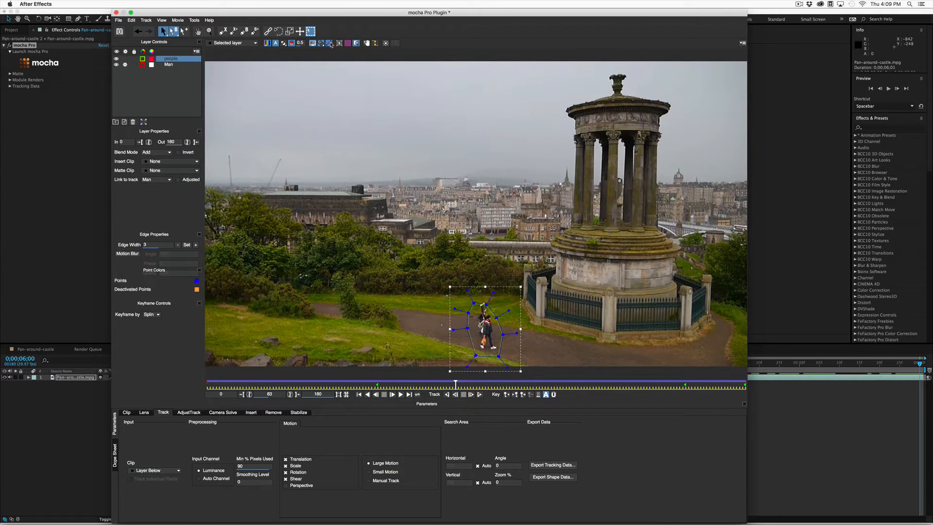
Draw an X-spline around the path and grass surrounding the two walkers at frame 83, with its upper corner at the monument's fence
{"action": "left_click", "coordinate": [223, 31]}
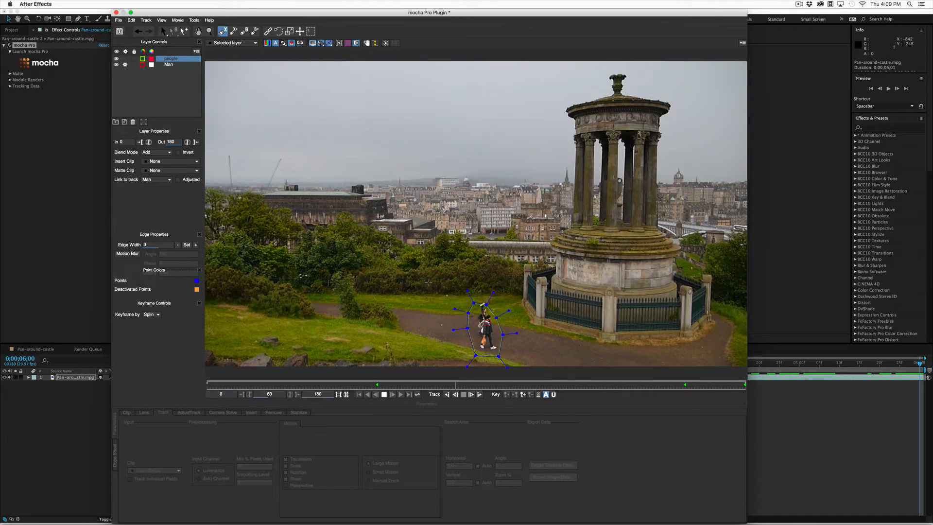
{"action": "left_click", "coordinate": [430, 290]}
{"action": "left_click", "coordinate": [430, 350]}
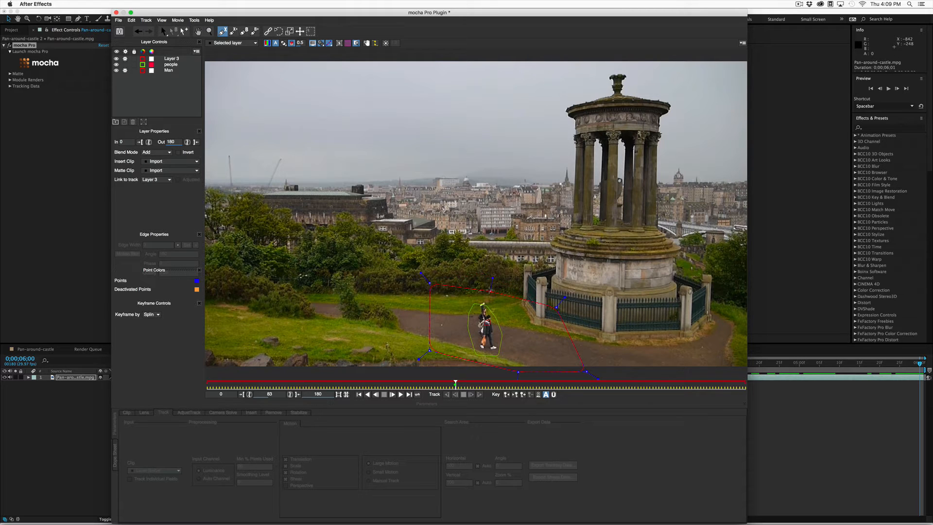
{"action": "right_click", "coordinate": [486, 290]}
{"action": "left_click_drag", "start_coordinate": [557, 307], "coordinate": [537, 301]}
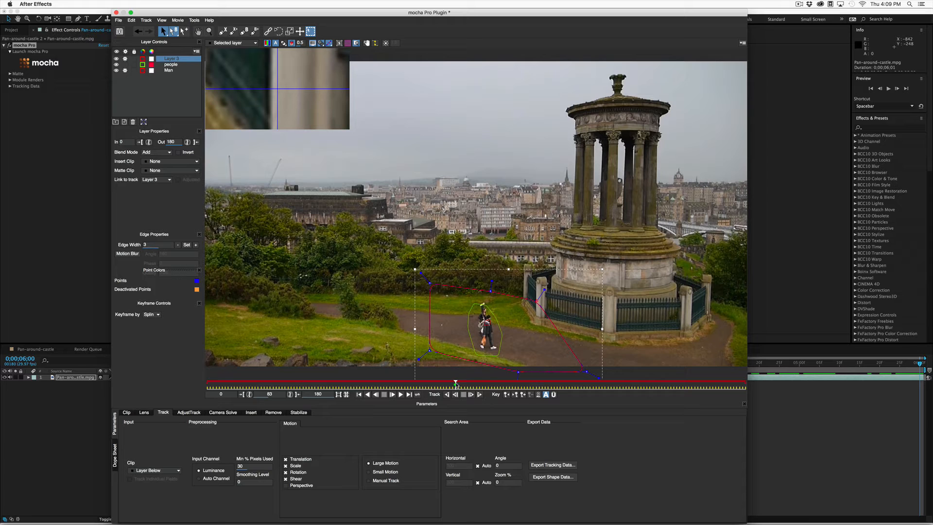
Rename the new background layer BKD and move it below the people layer
{"action": "double_click", "coordinate": [171, 59]}
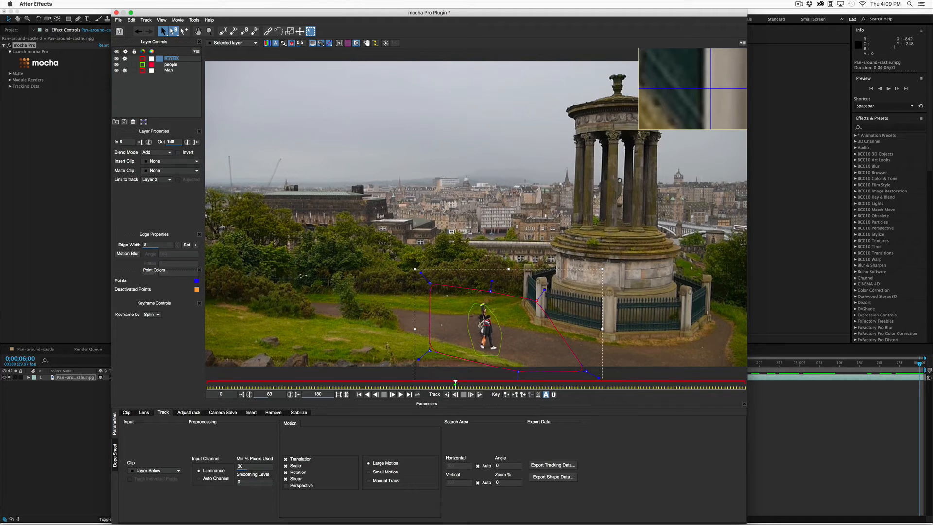
{"action": "type", "text": "BKD"}
{"action": "key", "text": "Return"}
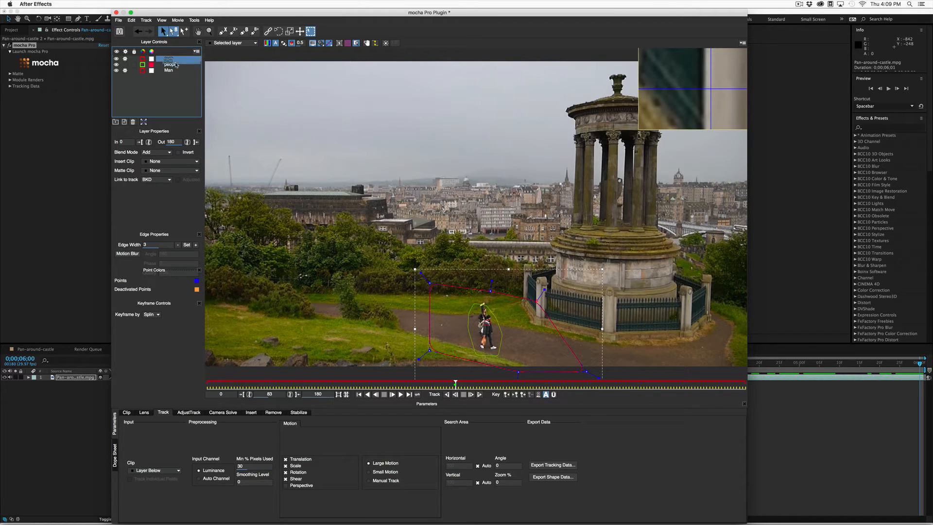
{"action": "left_click_drag", "start_coordinate": [169, 59], "coordinate": [168, 67]}
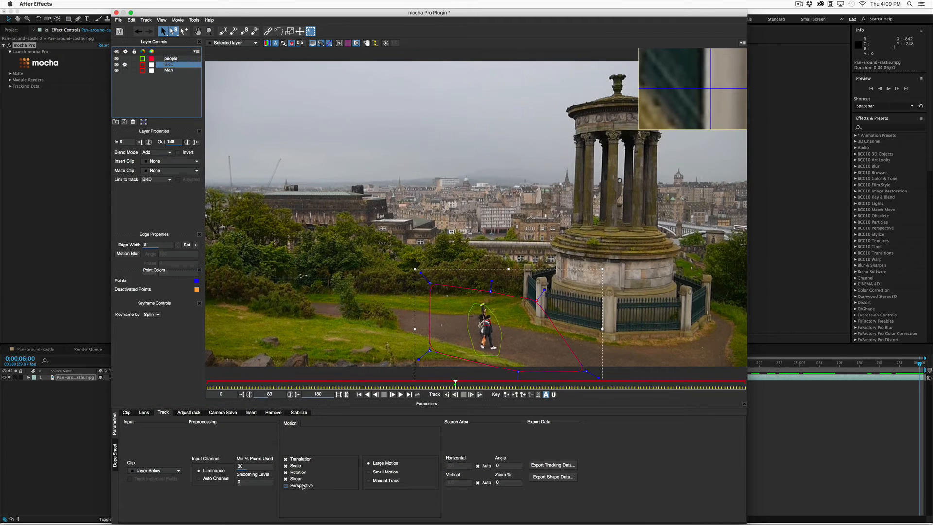
Set the BKD layer's minimum pixels used to 90% and track it from frame 83 backward to frame 0 and forward to frame 180
{"action": "left_click", "coordinate": [242, 466]}
{"action": "key", "text": "BackSpace"}
{"action": "type", "text": "90"}
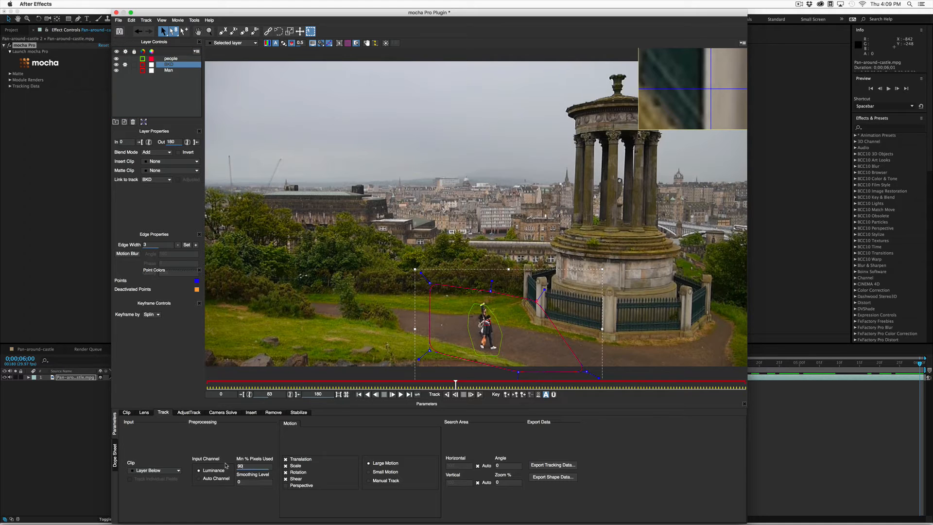
{"action": "left_click", "coordinate": [447, 394]}
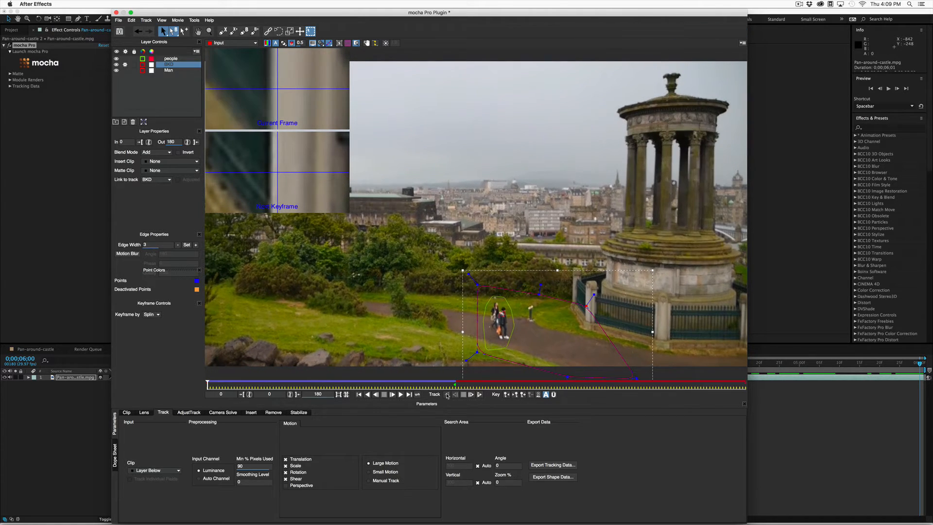
{"action": "left_click", "coordinate": [515, 396]}
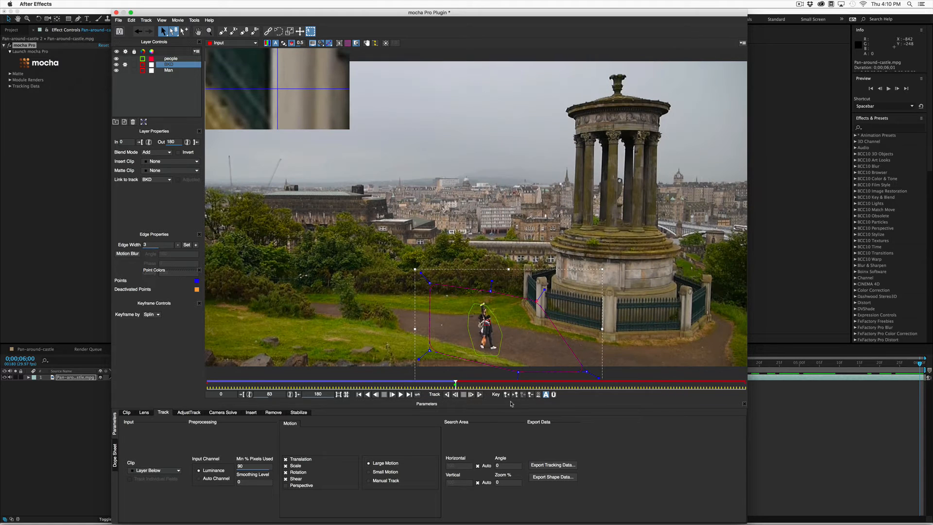
{"action": "left_click", "coordinate": [479, 395]}
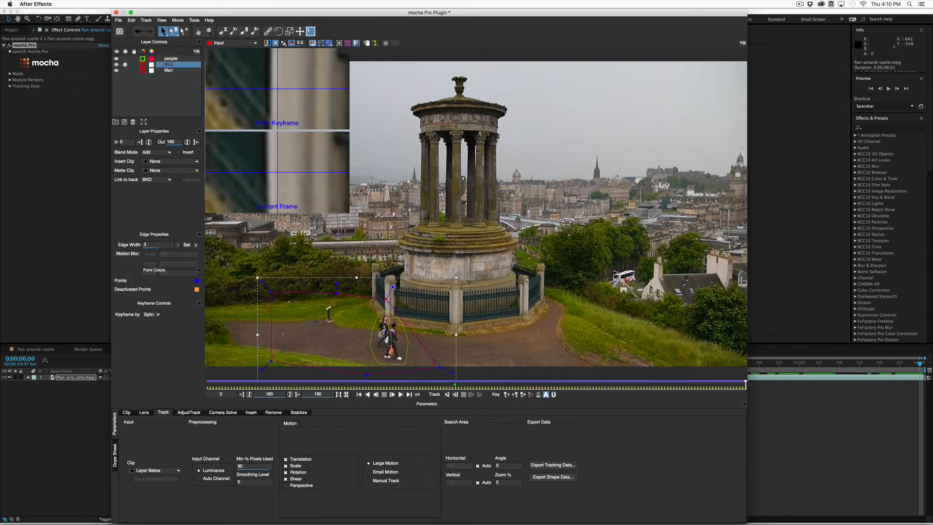
Hide the Man layer and display the people layer's colored matte in the Remove module
{"action": "left_click", "coordinate": [116, 71]}
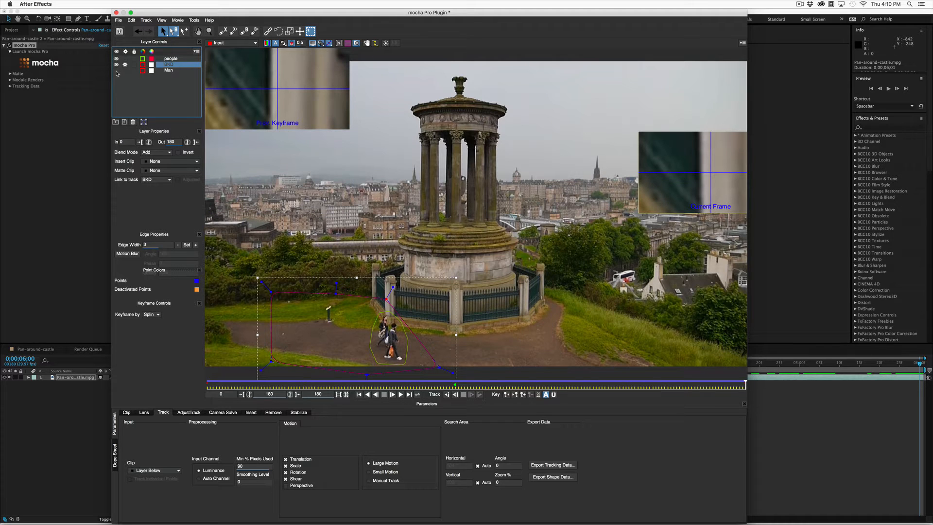
{"action": "left_click", "coordinate": [176, 59]}
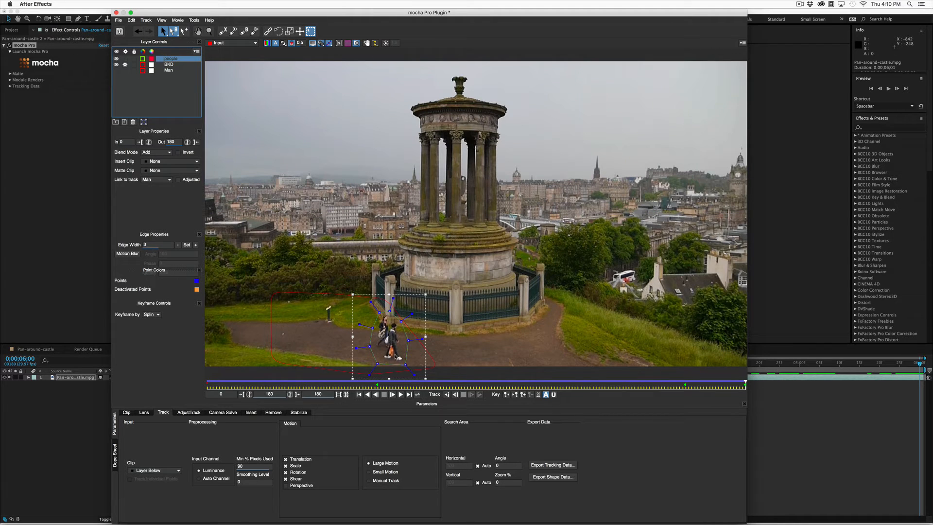
{"action": "left_click", "coordinate": [284, 43]}
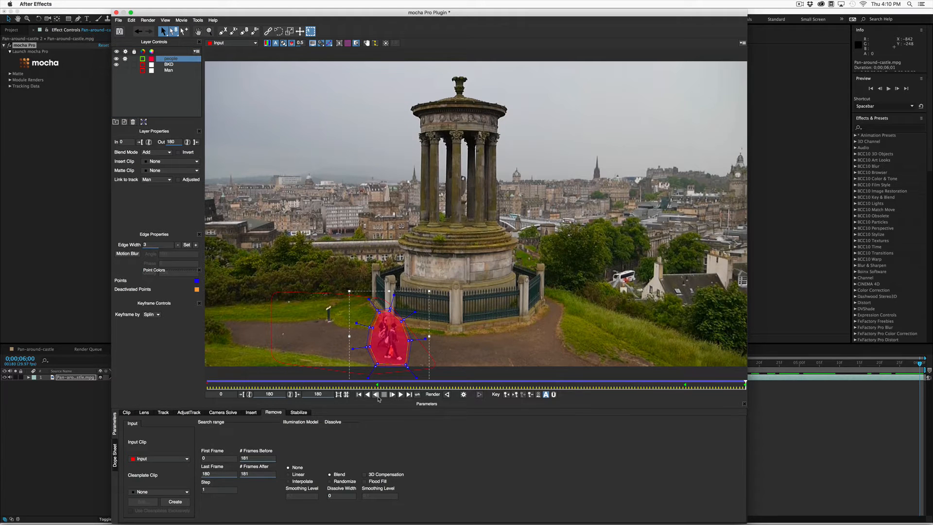
Go back to the people layer's keyframe at frame 57 and expand the shape's outer edge with an edge width of 3
{"action": "left_click", "coordinate": [507, 394]}
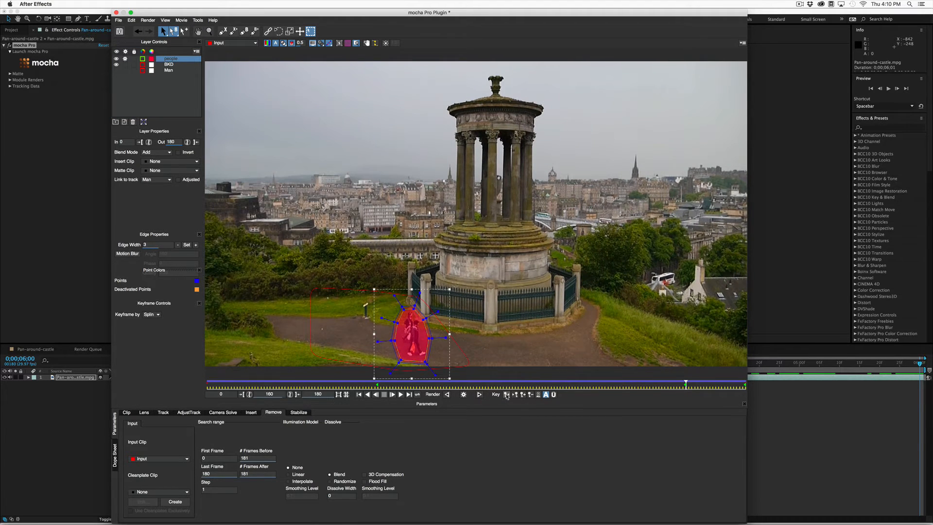
{"action": "left_click", "coordinate": [507, 395]}
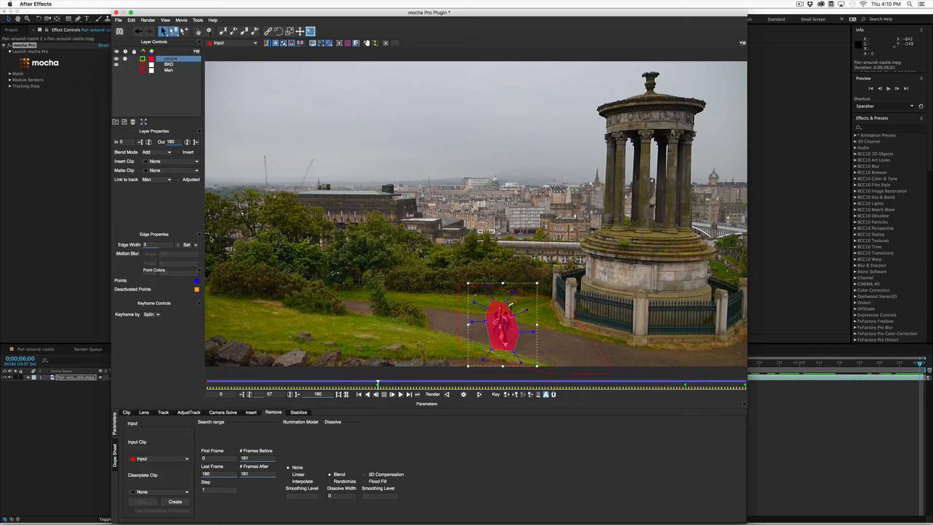
{"action": "left_click", "coordinate": [196, 245]}
{"action": "left_click", "coordinate": [196, 245]}
{"action": "left_click", "coordinate": [196, 245]}
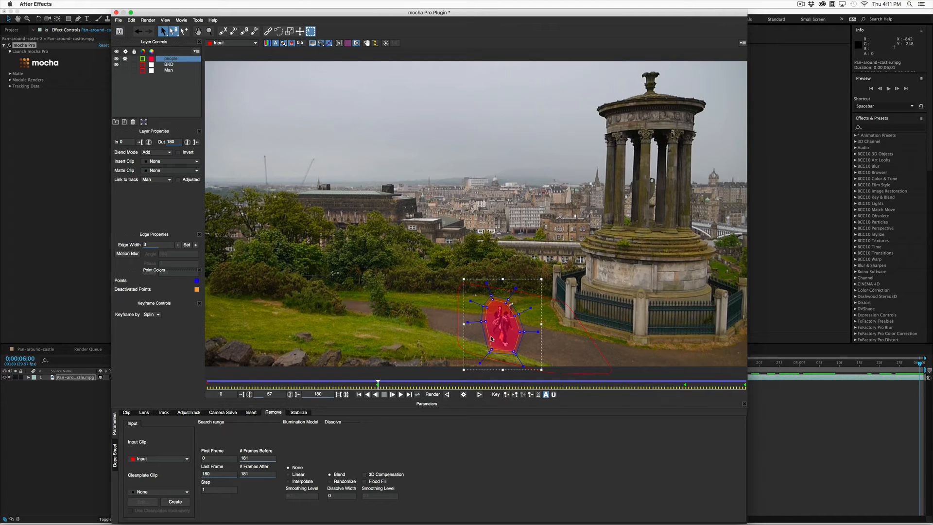
Hide the spline overlays, preview the people matte cutout, and turn the matte display off with the clip at frame 109
{"action": "left_click", "coordinate": [515, 396]}
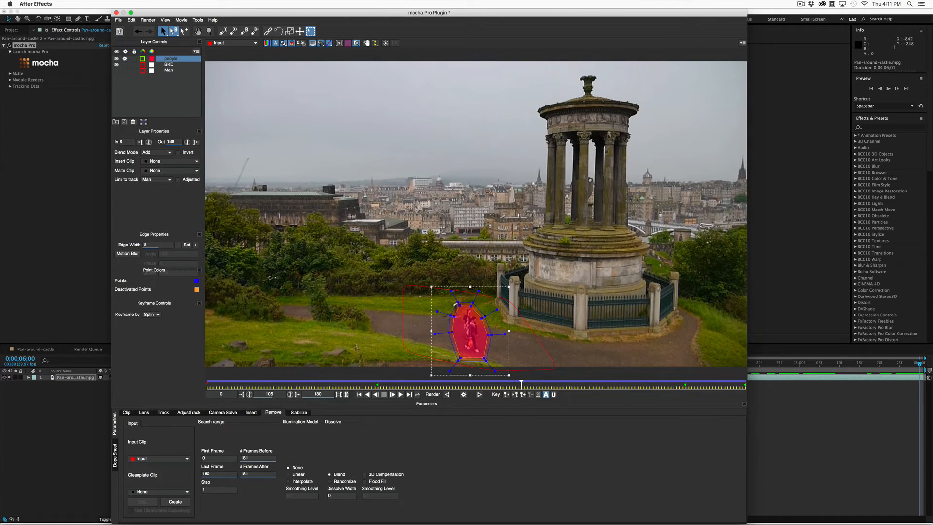
{"action": "left_click", "coordinate": [313, 43]}
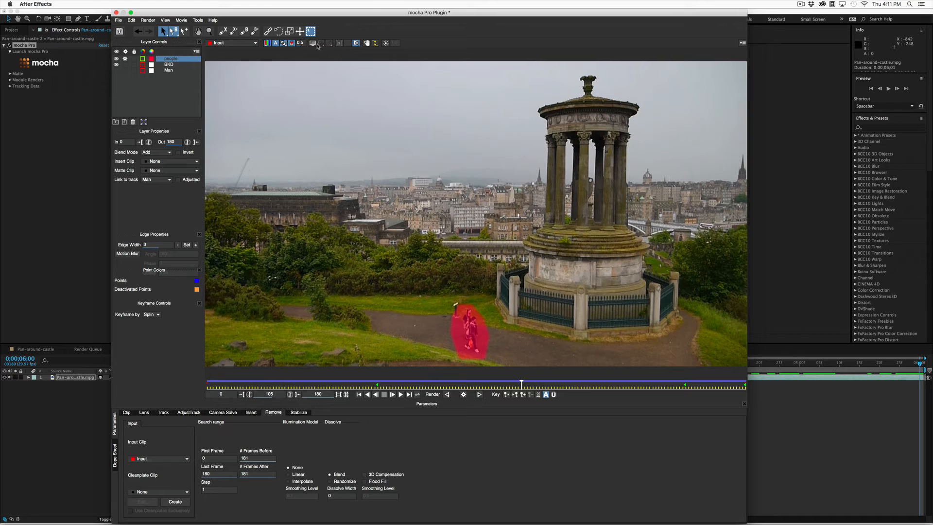
{"action": "left_click", "coordinate": [291, 44]}
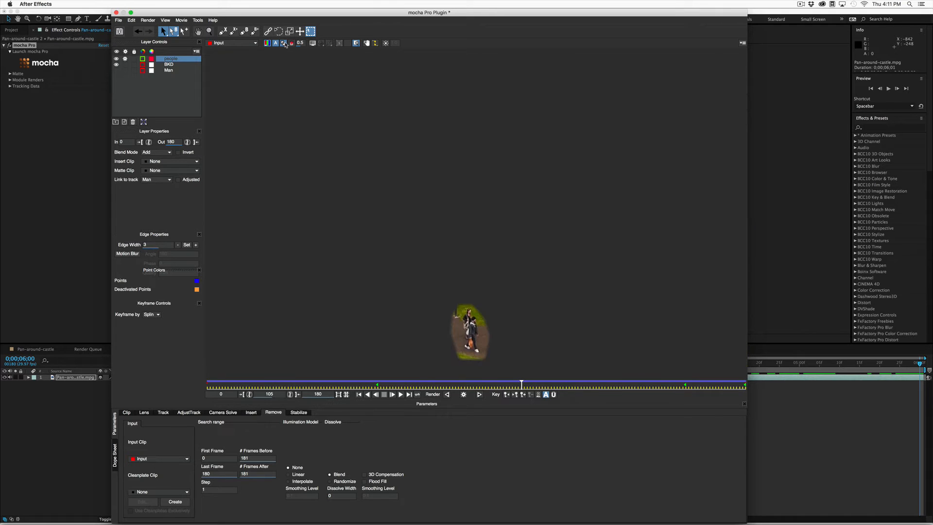
{"action": "left_click", "coordinate": [290, 43]}
{"action": "left_click", "coordinate": [285, 43]}
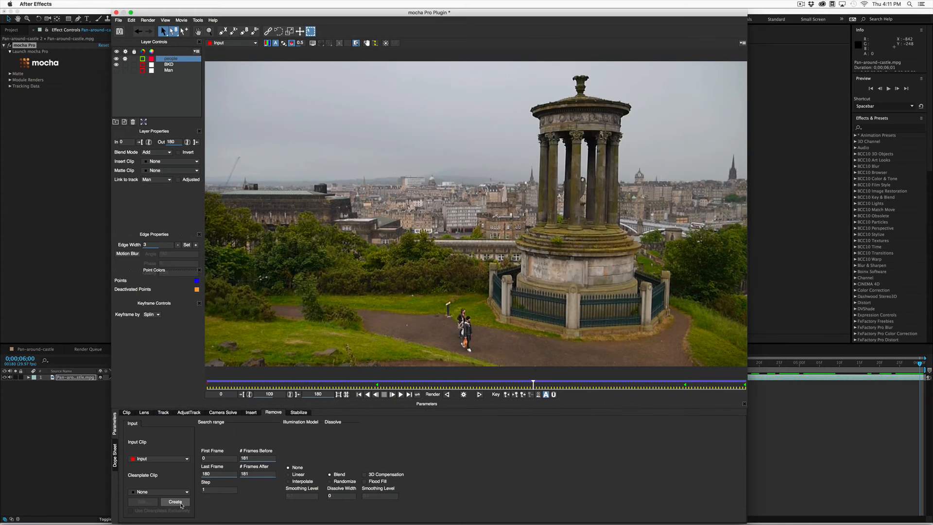
Create a clean plate from frame 109 and save it as Clean Plate Input109 - People.TIFF in the Documents folder mocha Pro 5
{"action": "left_click", "coordinate": [175, 503]}
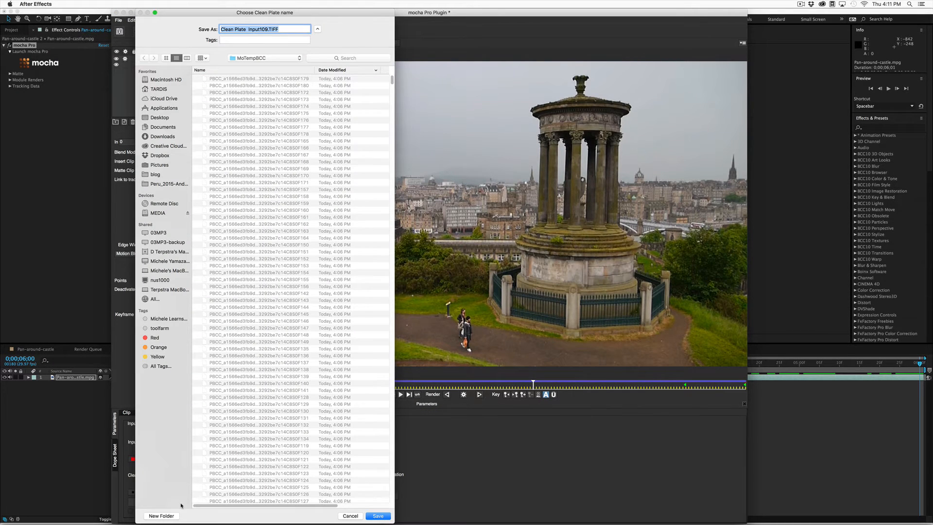
{"action": "left_click", "coordinate": [165, 128]}
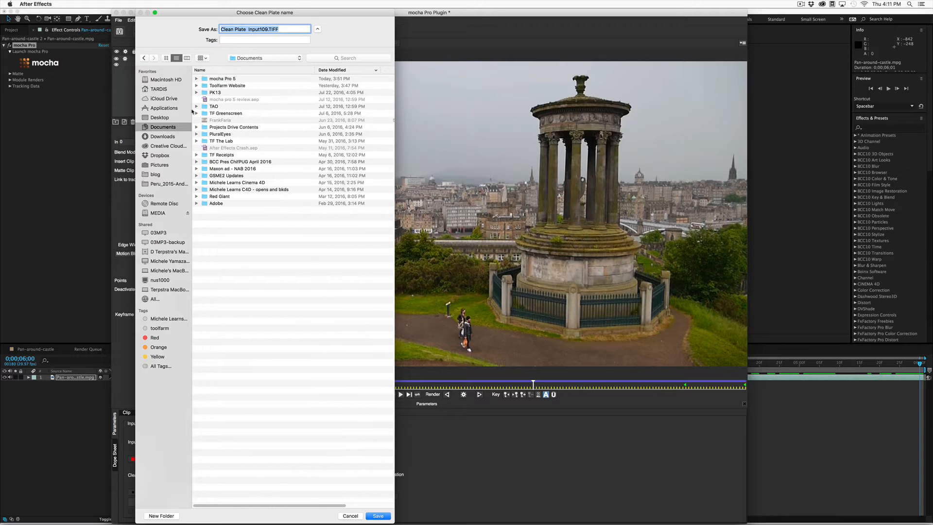
{"action": "double_click", "coordinate": [227, 79]}
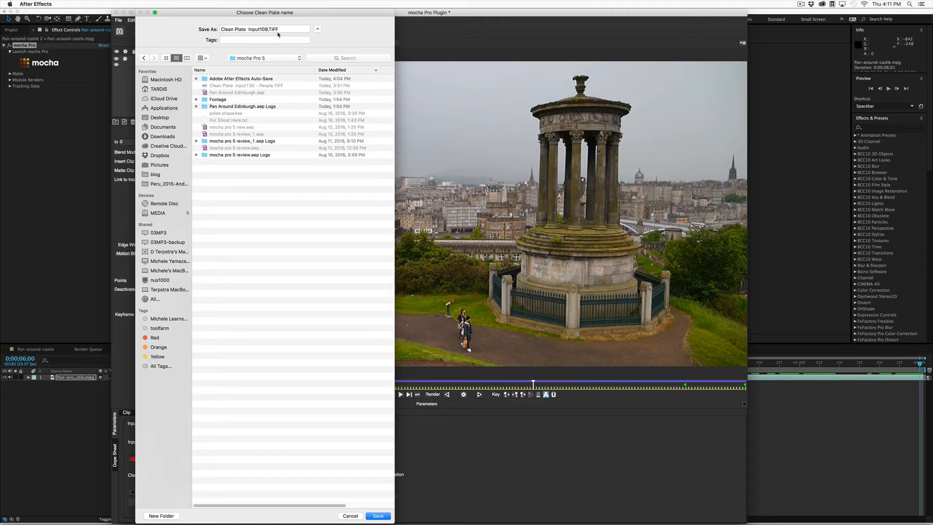
{"action": "left_click", "coordinate": [271, 30]}
{"action": "type", "text": "- P"}
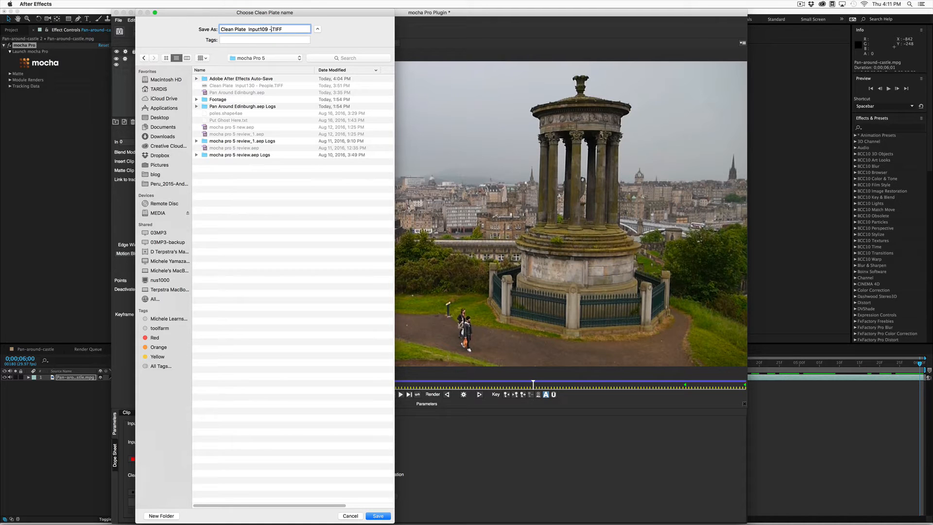
{"action": "type", "text": "eople"}
{"action": "key", "text": "Return"}
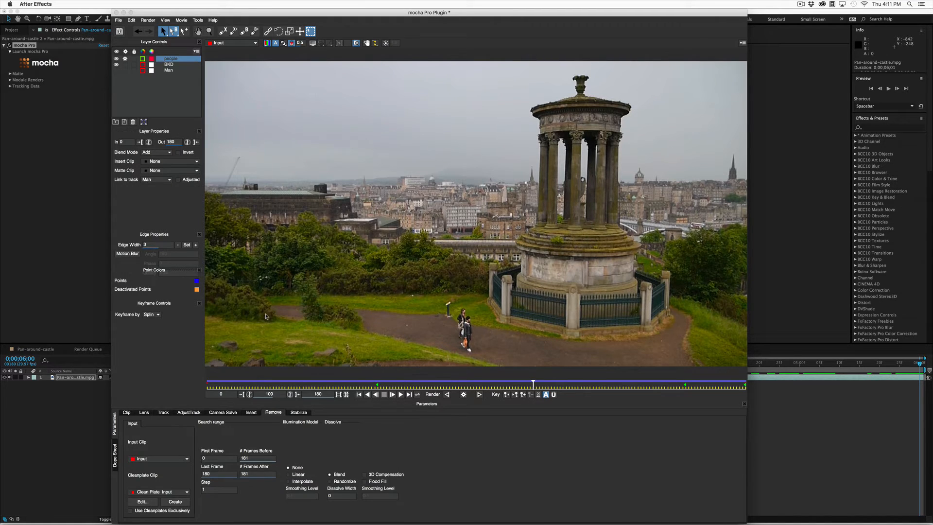
Switch to Photoshop and open Clean Plate Input109 - People.TIFF from the mocha Pro 5 folder
{"action": "left_click", "coordinate": [262, 510]}
{"action": "key", "text": "super+o"}
{"action": "left_click", "coordinate": [449, 117]}
{"action": "left_click", "coordinate": [585, 268]}
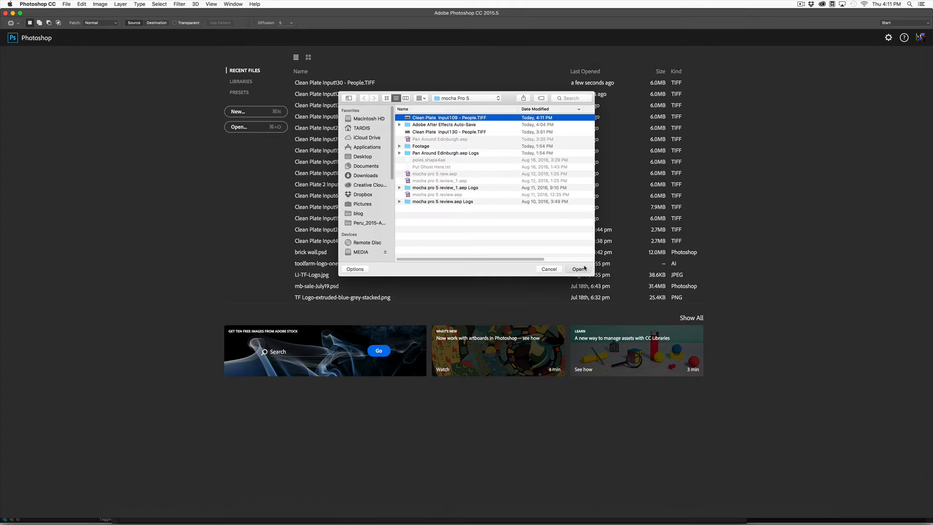
Select both walkers with a rectangular marquee and fill the selection using Content-Aware in Normal mode at 100% opacity
{"action": "left_click", "coordinate": [8, 226]}
{"action": "left_click_drag", "start_coordinate": [322, 365], "coordinate": [301, 185]}
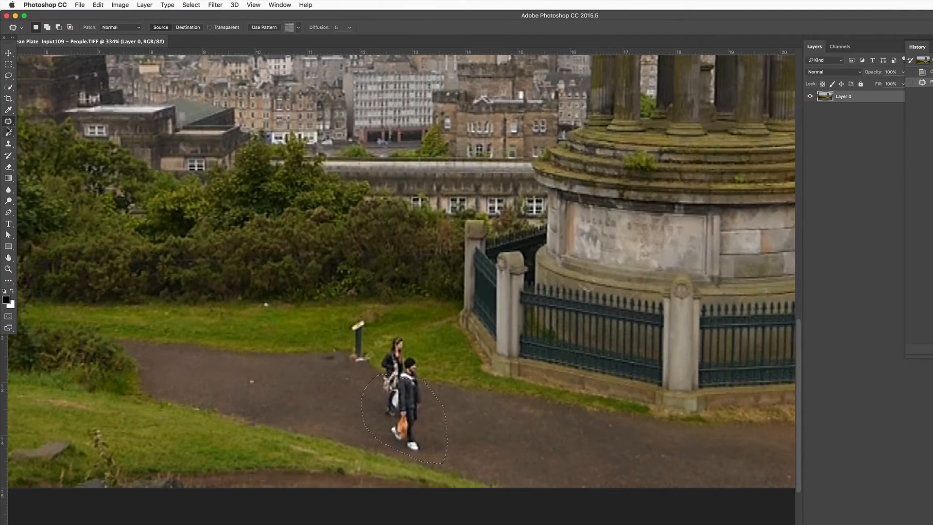
{"action": "left_click", "coordinate": [9, 66]}
{"action": "mouse_move", "coordinate": [382, 330]}
{"action": "left_mouse_down"}
{"action": "mouse_move", "coordinate": [440, 462]}
{"action": "mouse_move", "coordinate": [430, 453]}
{"action": "left_mouse_up"}
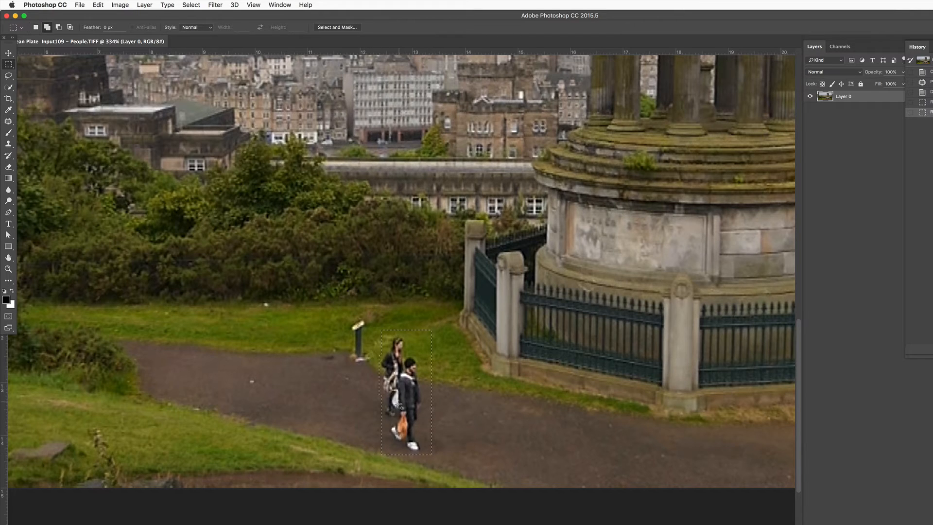
{"action": "left_click", "coordinate": [98, 5]}
{"action": "left_click", "coordinate": [105, 138]}
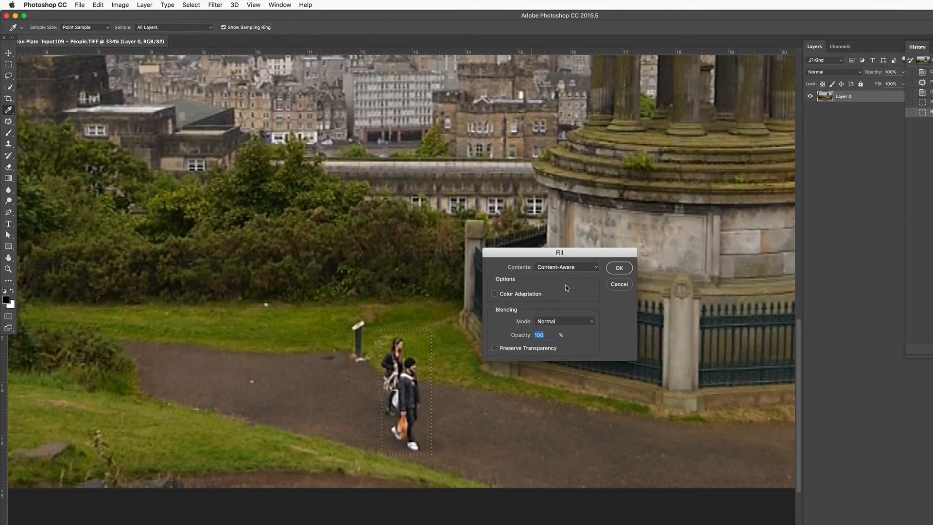
{"action": "left_click", "coordinate": [620, 268]}
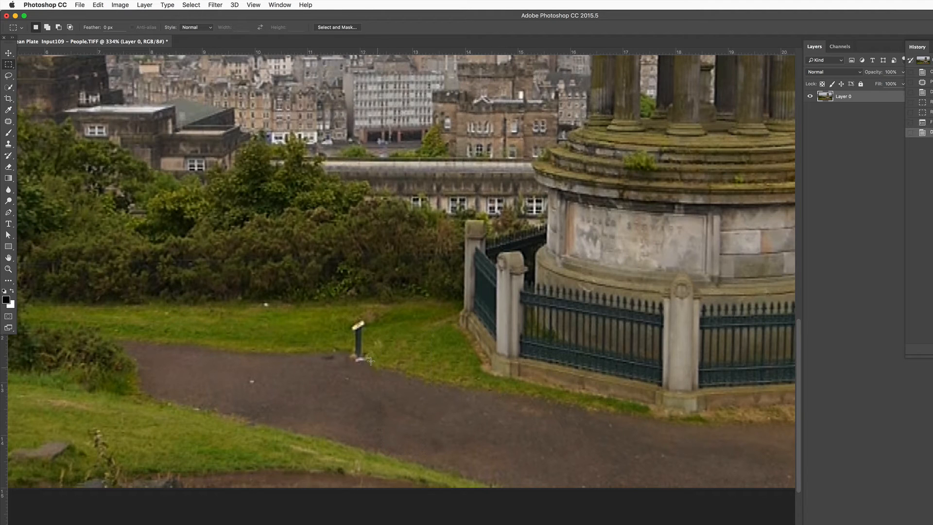
Patch the grass-and-path edge beside the sign post with a clean stretch of edge nearer the monument, and deselect
{"action": "left_click", "coordinate": [6, 121]}
{"action": "left_click_drag", "start_coordinate": [366, 356], "coordinate": [390, 365]}
{"action": "left_click_drag", "start_coordinate": [392, 369], "coordinate": [460, 383]}
{"action": "key", "text": "super+d"}
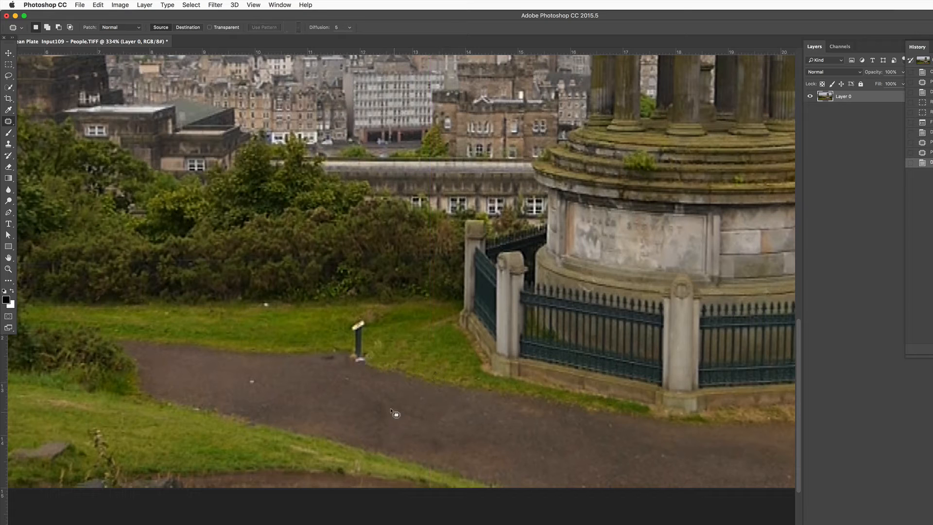
Patch two spots on the path where the walkers stood with clean path surface from beside them
{"action": "mouse_move", "coordinate": [395, 415]}
{"action": "left_mouse_down"}
{"action": "mouse_move", "coordinate": [371, 434]}
{"action": "mouse_move", "coordinate": [400, 447]}
{"action": "mouse_move", "coordinate": [391, 415]}
{"action": "left_mouse_up"}
{"action": "left_click_drag", "start_coordinate": [388, 424], "coordinate": [314, 396]}
{"action": "key", "text": "super+d"}
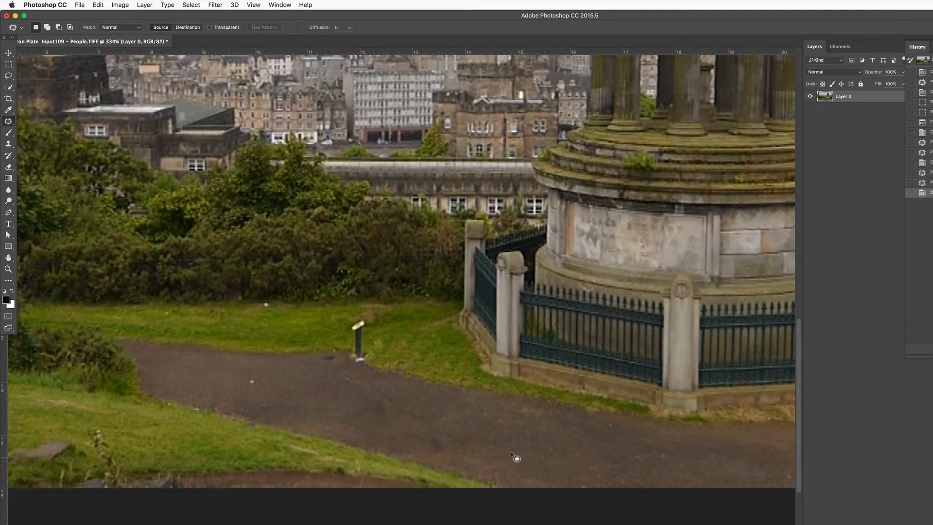
{"action": "left_click_drag", "start_coordinate": [426, 437], "coordinate": [448, 441]}
{"action": "mouse_move", "coordinate": [440, 445]}
{"action": "left_mouse_down"}
{"action": "mouse_move", "coordinate": [512, 428]}
{"action": "mouse_move", "coordinate": [544, 445]}
{"action": "left_mouse_up"}
{"action": "key", "text": "super+d"}
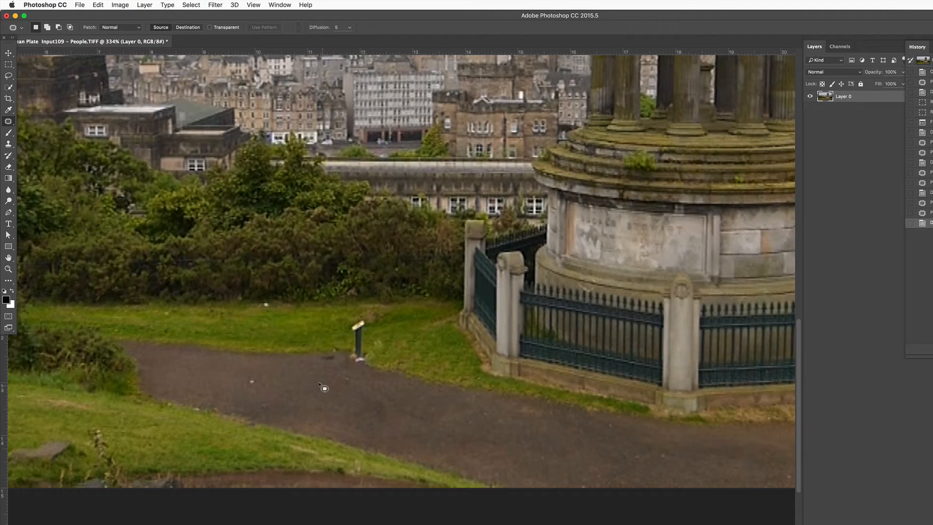
Patch two spots in the grass between the sign post and monument with grass from across the post, and save and close the clean plate
{"action": "mouse_move", "coordinate": [427, 352]}
{"action": "left_mouse_down"}
{"action": "mouse_move", "coordinate": [411, 351]}
{"action": "mouse_move", "coordinate": [419, 369]}
{"action": "mouse_move", "coordinate": [433, 351]}
{"action": "mouse_move", "coordinate": [281, 320]}
{"action": "left_mouse_up"}
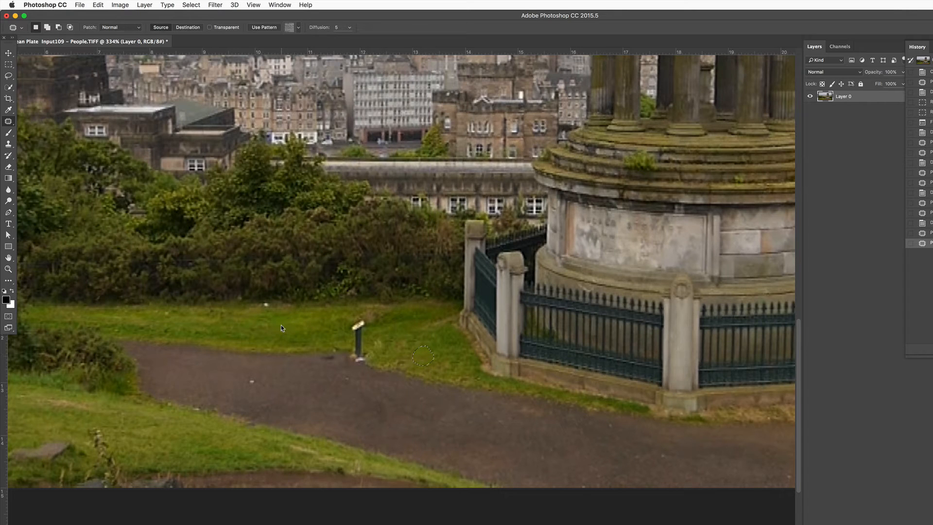
{"action": "key", "text": "super+d"}
{"action": "mouse_move", "coordinate": [421, 339]}
{"action": "left_mouse_down"}
{"action": "mouse_move", "coordinate": [392, 345]}
{"action": "mouse_move", "coordinate": [423, 354]}
{"action": "mouse_move", "coordinate": [421, 339]}
{"action": "left_mouse_up"}
{"action": "mouse_move", "coordinate": [409, 345]}
{"action": "left_mouse_down"}
{"action": "mouse_move", "coordinate": [266, 327]}
{"action": "mouse_move", "coordinate": [272, 323]}
{"action": "left_mouse_up"}
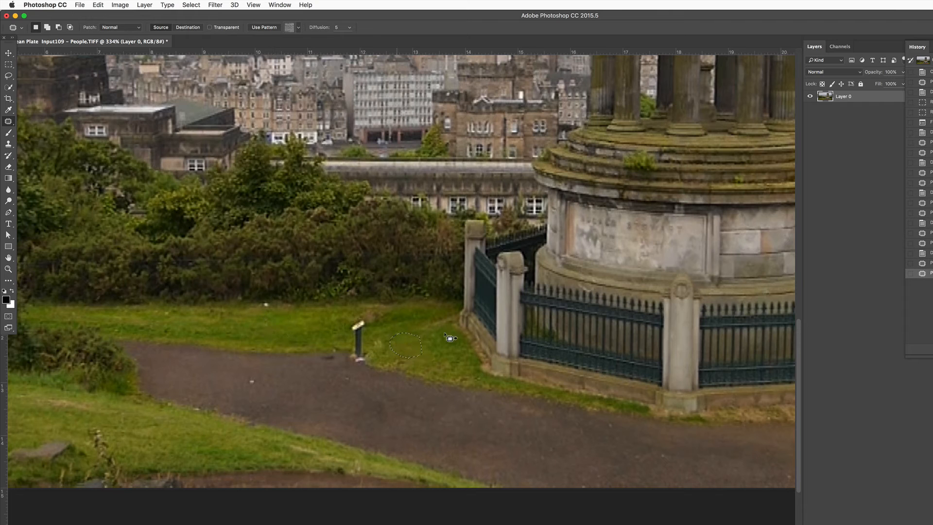
{"action": "key", "text": "super+d"}
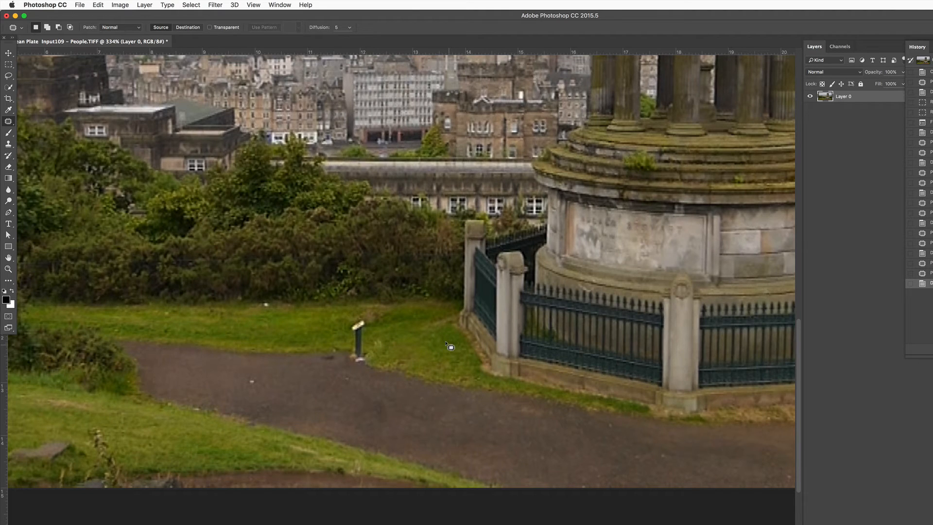
{"action": "key", "text": "super+s"}
{"action": "key", "text": "super+w"}
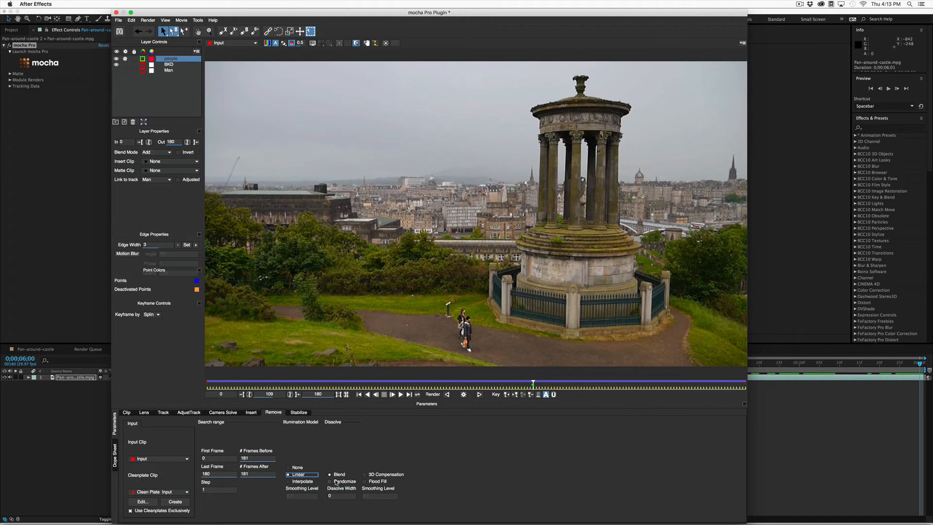
Switch to mocha Pro in After Effects, set Dissolve to Randomize, and render the removal at frame 109 and forward through the clip
{"action": "left_click", "coordinate": [337, 483]}
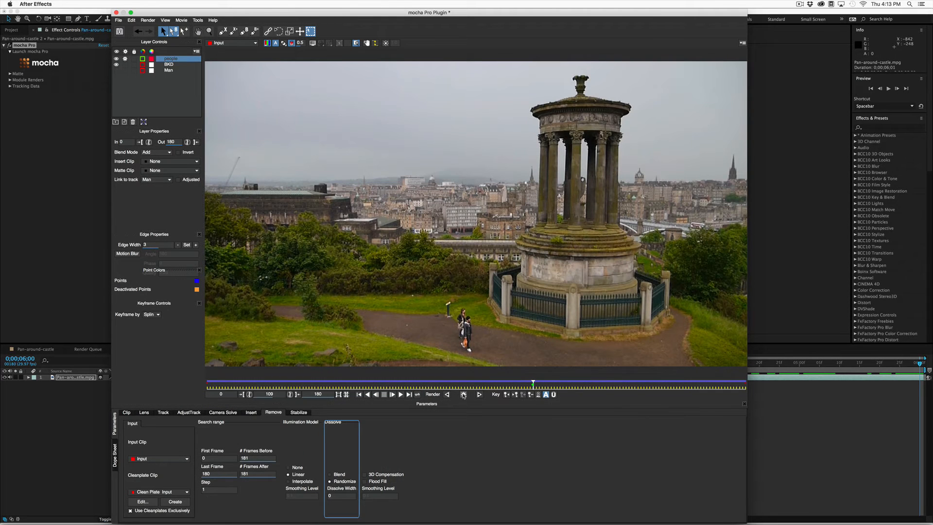
{"action": "left_click", "coordinate": [464, 395]}
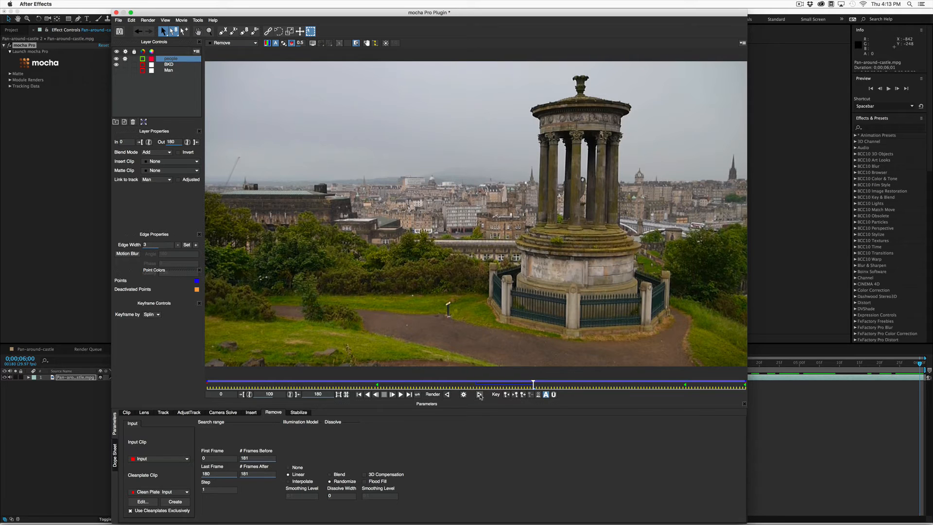
{"action": "left_click", "coordinate": [480, 395]}
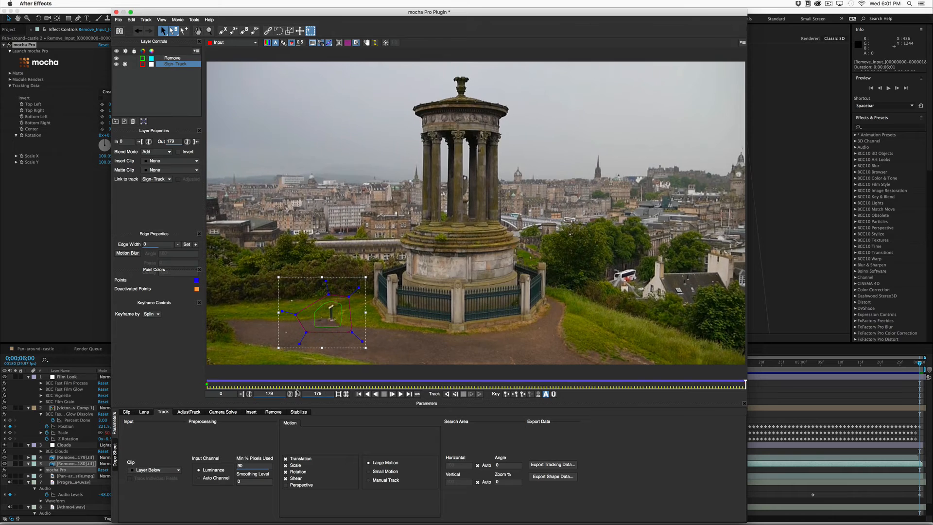
Look at the Insert module and the Export Rendered Clip settings for Remove_Input, and cancel the export
{"action": "left_click", "coordinate": [251, 411]}
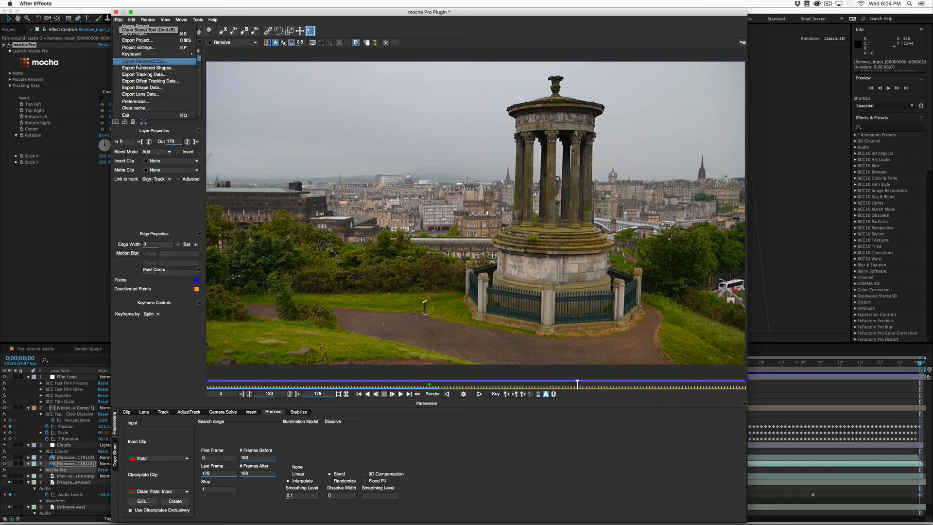
{"action": "left_click", "coordinate": [107, 85]}
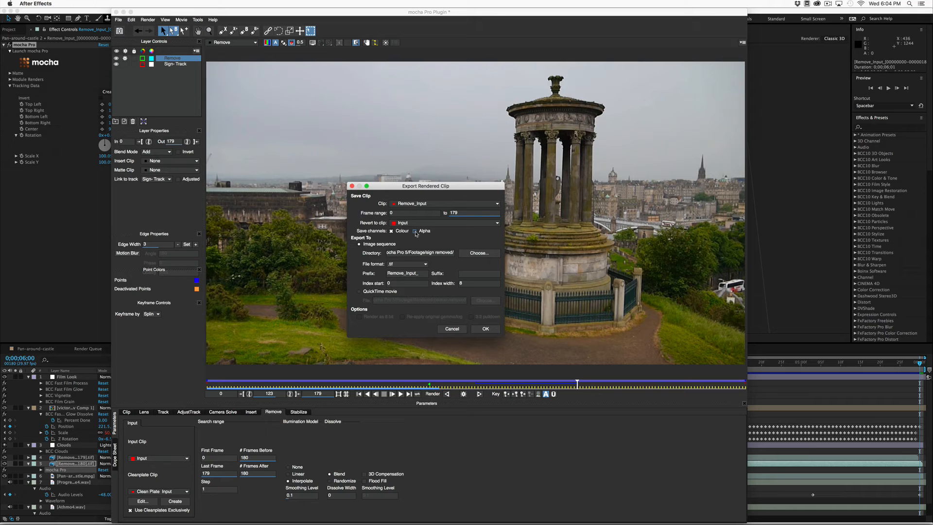
{"action": "left_click", "coordinate": [455, 329]}
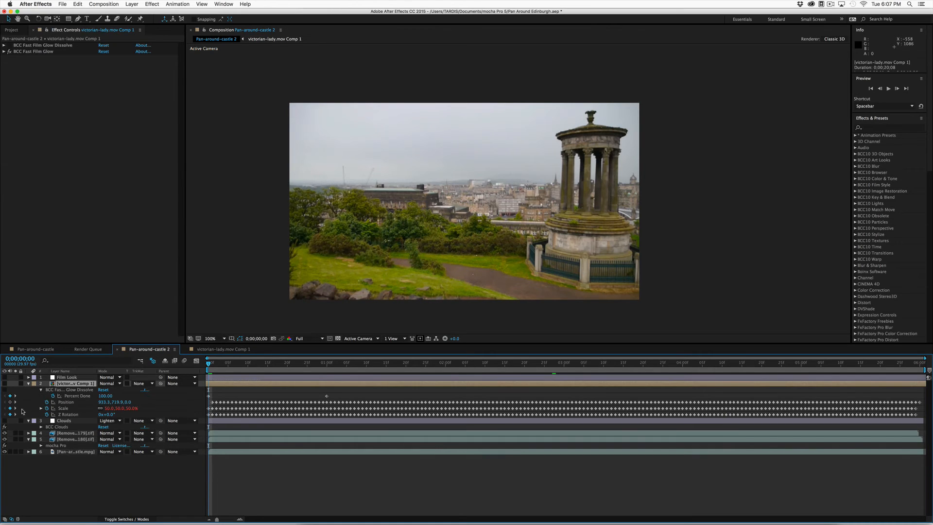
Show the victorian-lady.mov Comp 1 layer, and preview the composition with the 180-frame Remove_Input layer's mocha Pro effect displayed
{"action": "left_click", "coordinate": [5, 384]}
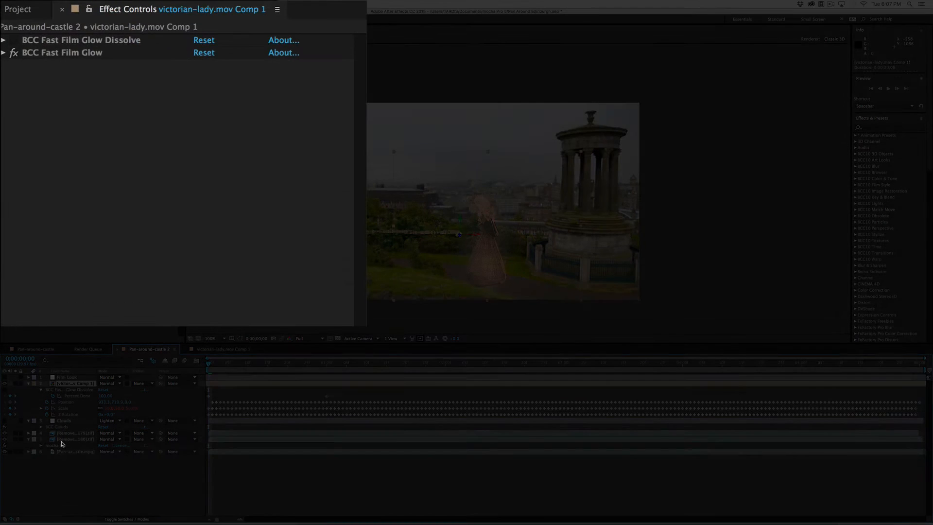
{"action": "left_click", "coordinate": [62, 441]}
{"action": "key", "text": "e"}
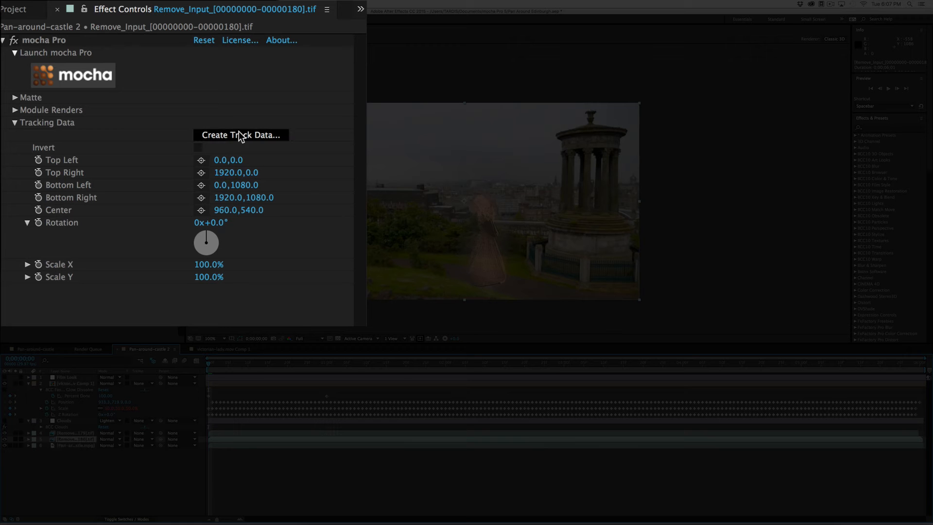
{"action": "key", "text": "space"}
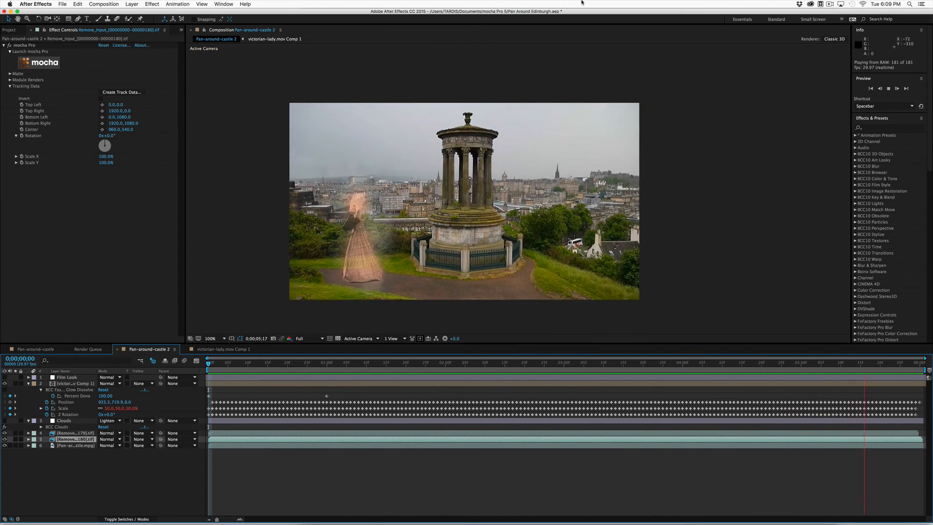
{"action": "left_click", "coordinate": [831, 5]}
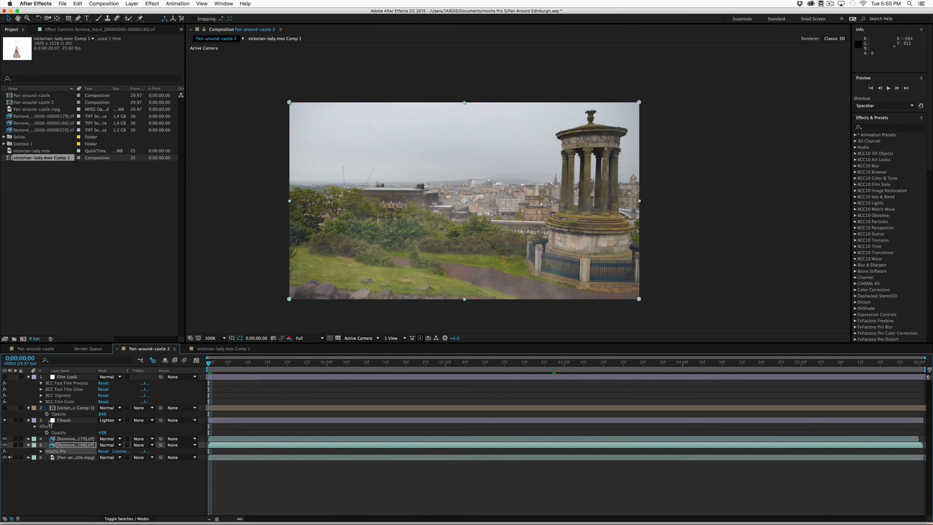
Reveal the effects on the Clouds layer and open the BCC Clouds settings
{"action": "left_click", "coordinate": [54, 421]}
{"action": "key", "text": "e"}
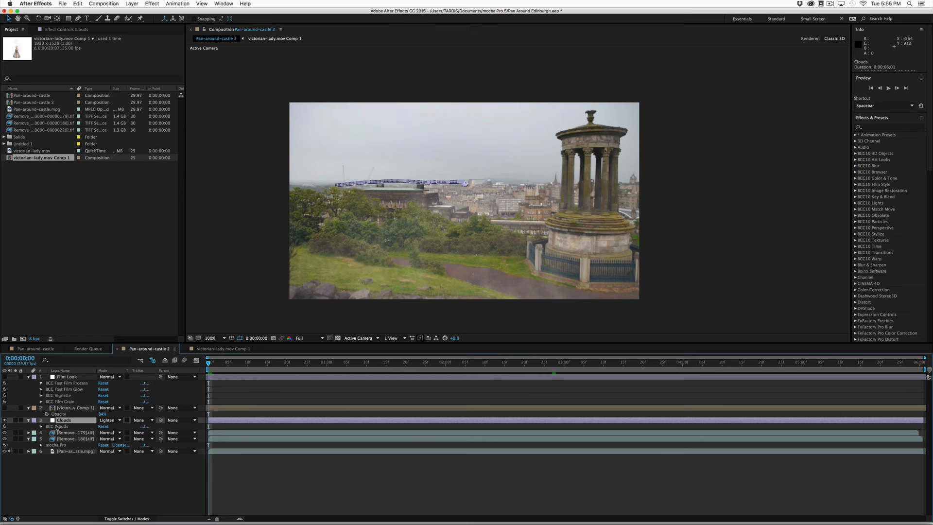
{"action": "double_click", "coordinate": [56, 427]}
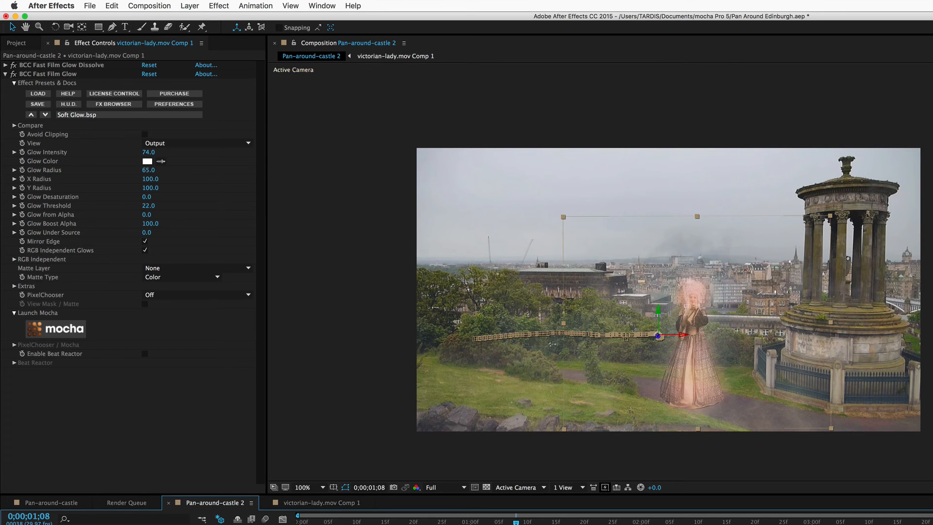
Inspect the lady layer's BCC Fast Film Glow Dissolve settings, and compare her with BCC Fast Film Glow off and on
{"action": "left_click", "coordinate": [6, 65]}
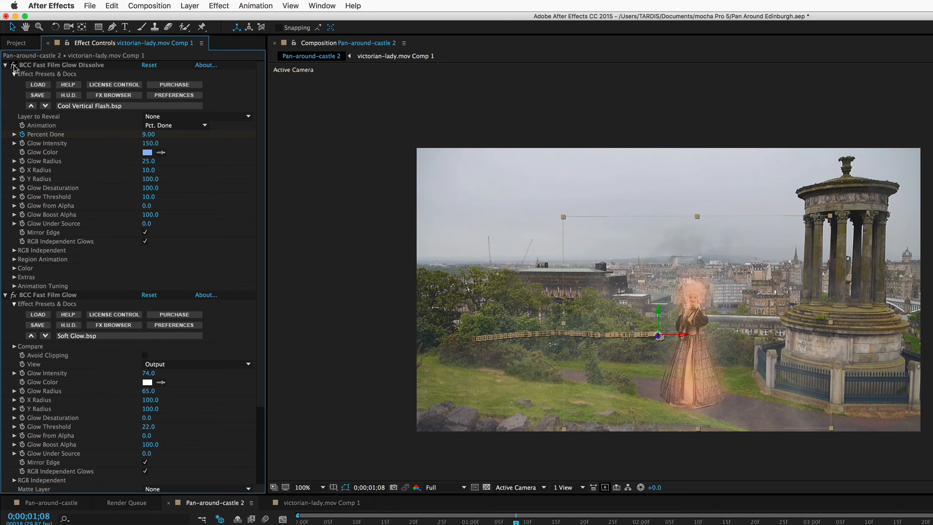
{"action": "left_click", "coordinate": [6, 65]}
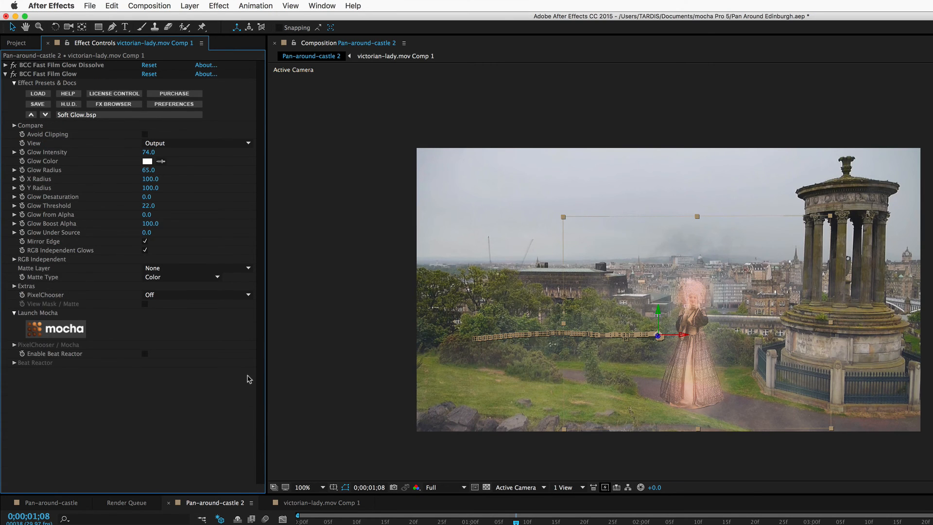
{"action": "left_click", "coordinate": [5, 74]}
{"action": "left_click", "coordinate": [13, 74]}
{"action": "left_click", "coordinate": [14, 74]}
{"action": "left_click", "coordinate": [14, 74]}
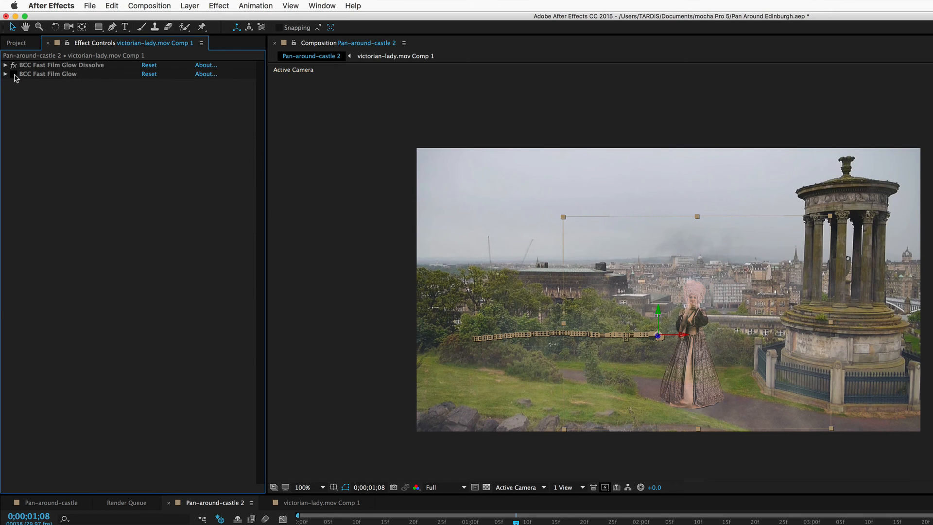
{"action": "left_click", "coordinate": [13, 74]}
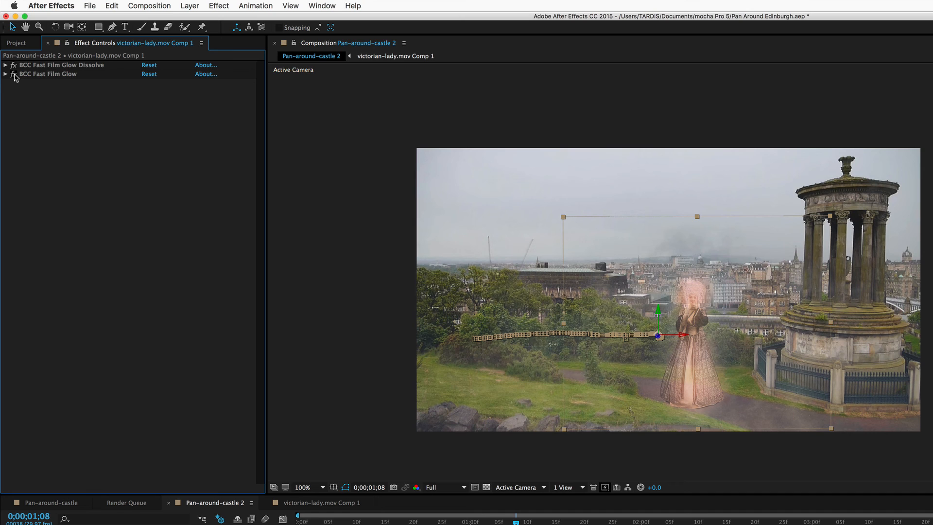
{"action": "left_click", "coordinate": [14, 74]}
{"action": "left_click", "coordinate": [14, 74]}
Turn on the Film Look layer and select its BCC Fast Film Process effect
{"action": "left_click", "coordinate": [73, 524]}
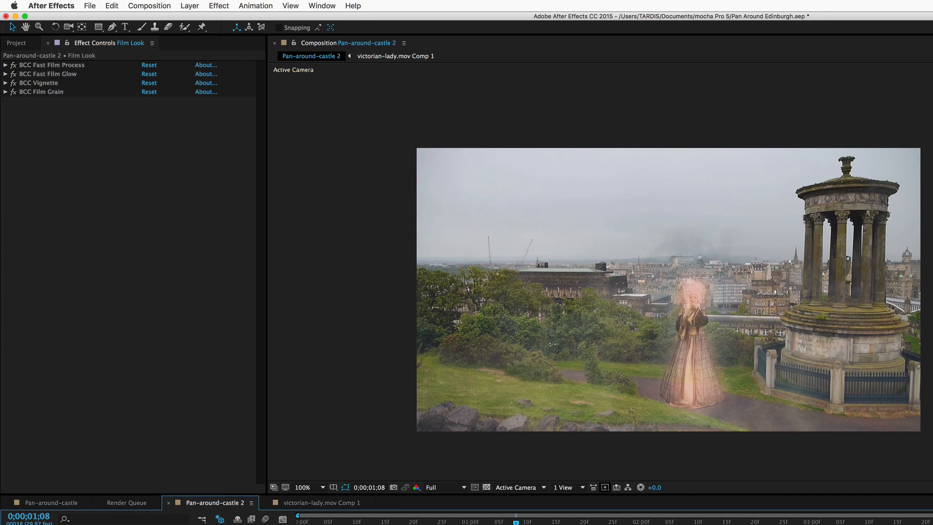
{"action": "left_click", "coordinate": [6, 524]}
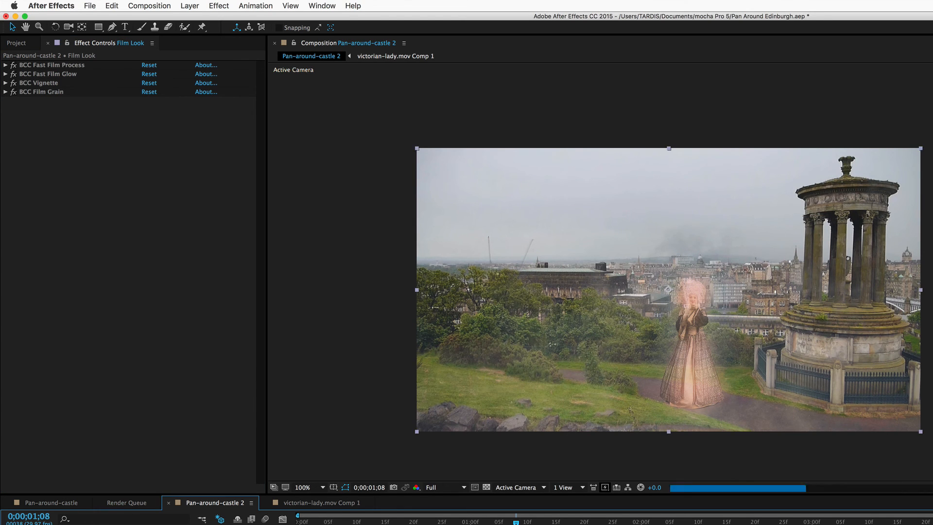
{"action": "left_click", "coordinate": [52, 65]}
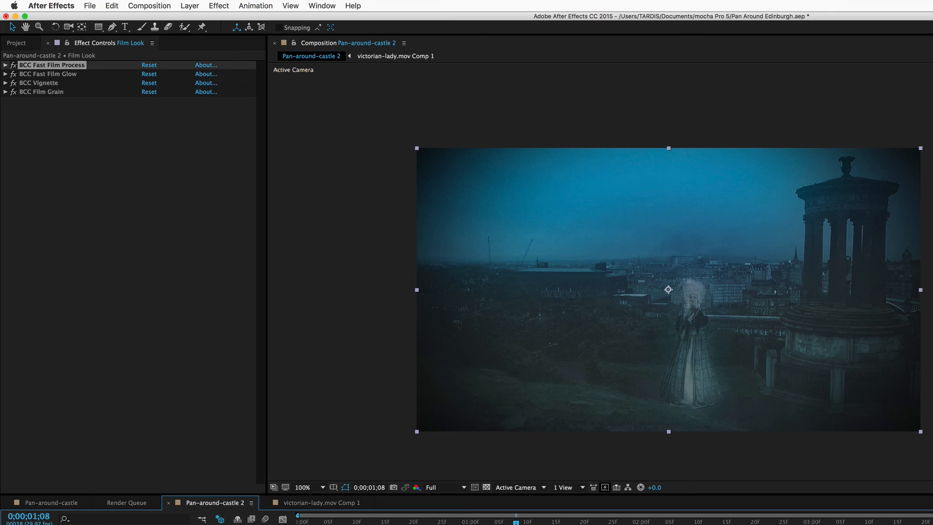
Compare the Film Look with BCC Fast Film Glow, Vignette and Film Grain disabled, and with Glow and Vignette enabled again
{"action": "left_click", "coordinate": [14, 74]}
{"action": "left_click", "coordinate": [13, 83]}
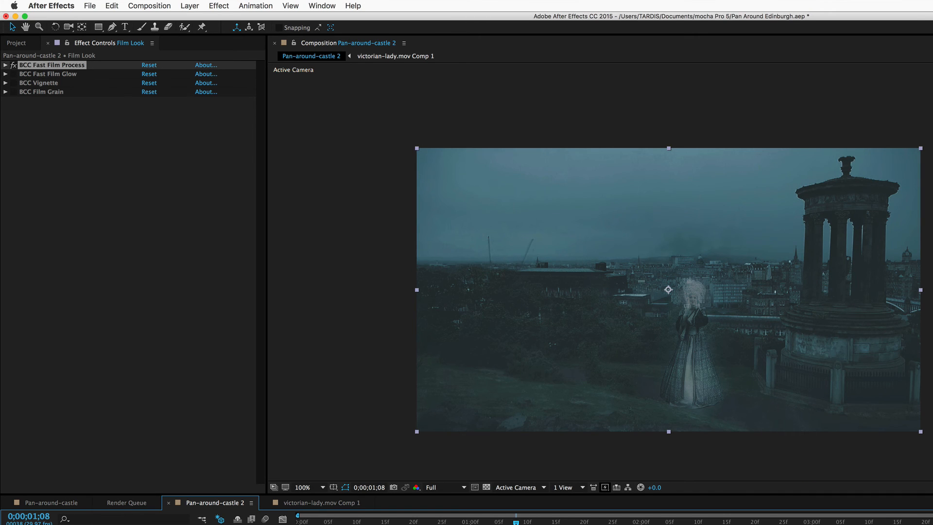
{"action": "left_click", "coordinate": [4, 390]}
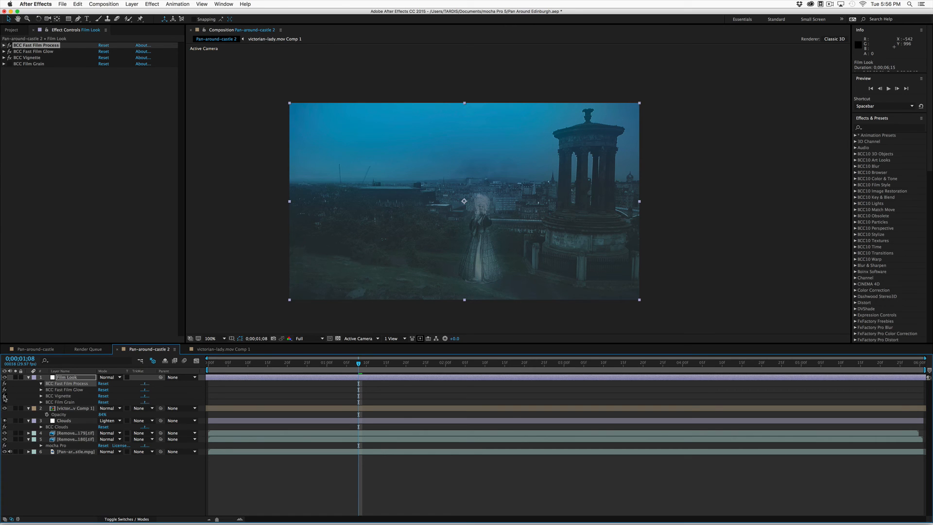
{"action": "left_click", "coordinate": [5, 396]}
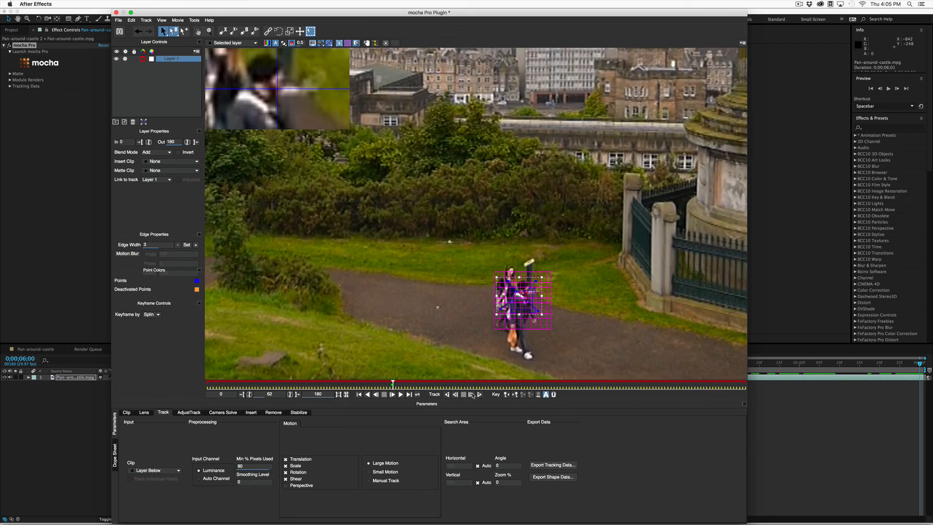
Track the walkers' layer forward from frame 62 in mocha Pro
{"action": "left_click", "coordinate": [480, 395]}
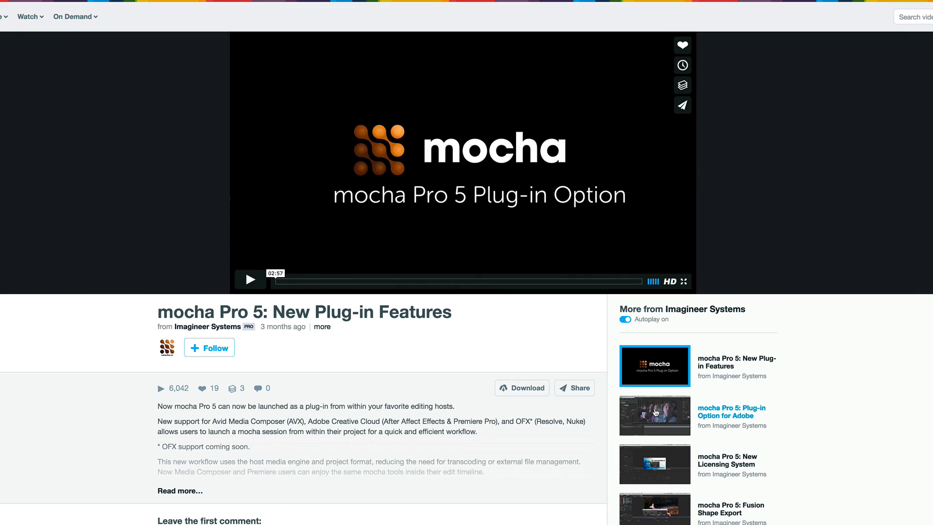
Switch to Vimeo and browse Imagineer Systems' mocha Pro 5 videos, including New Licensing System, Fusion Shape Export and Insert Module
{"action": "left_click", "coordinate": [656, 413]}
{"action": "left_click", "coordinate": [665, 432]}
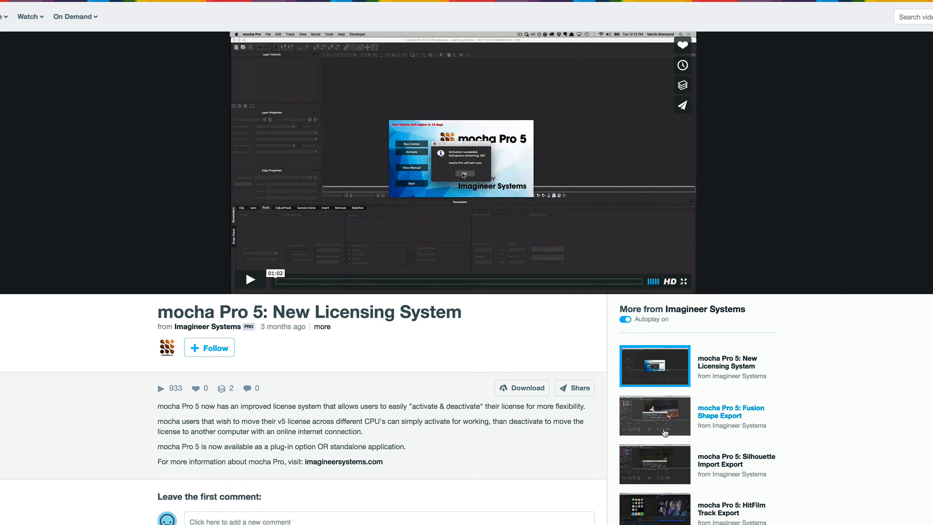
{"action": "left_click", "coordinate": [670, 432]}
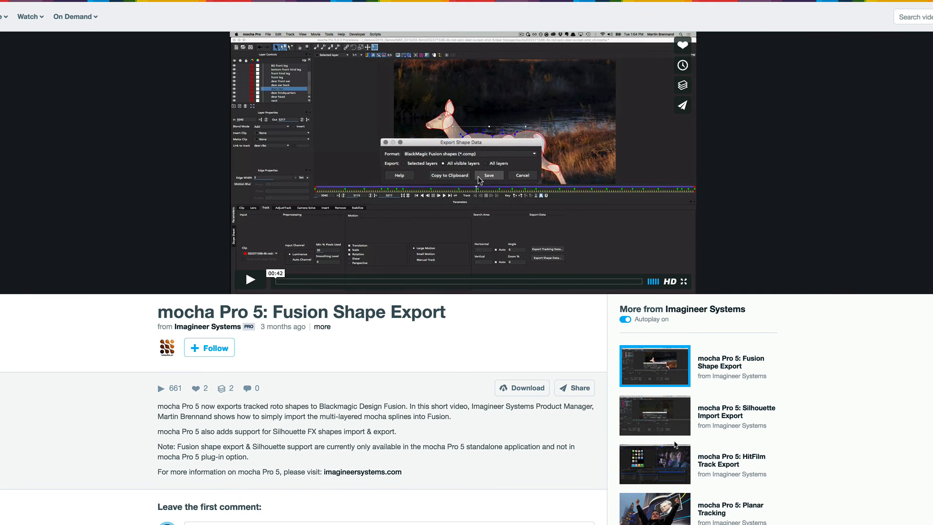
{"action": "left_click", "coordinate": [670, 524]}
{"action": "left_click", "coordinate": [670, 524]}
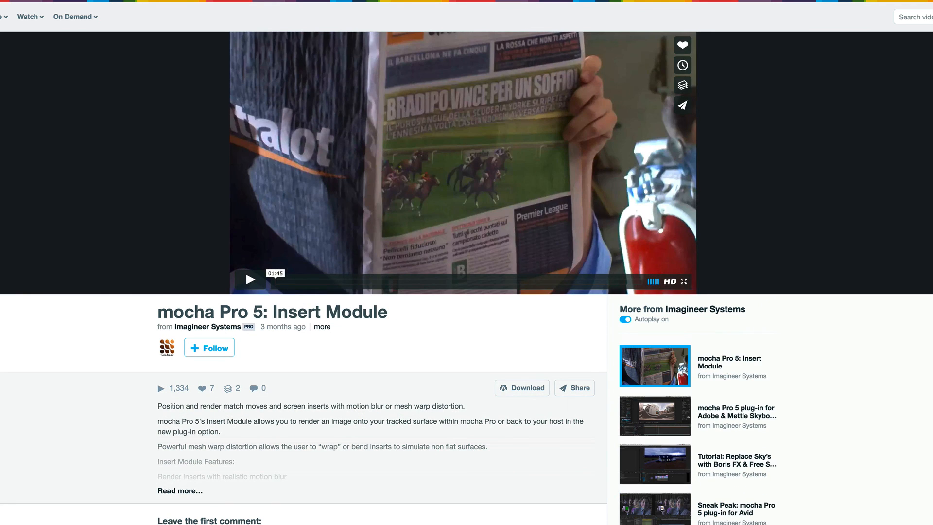